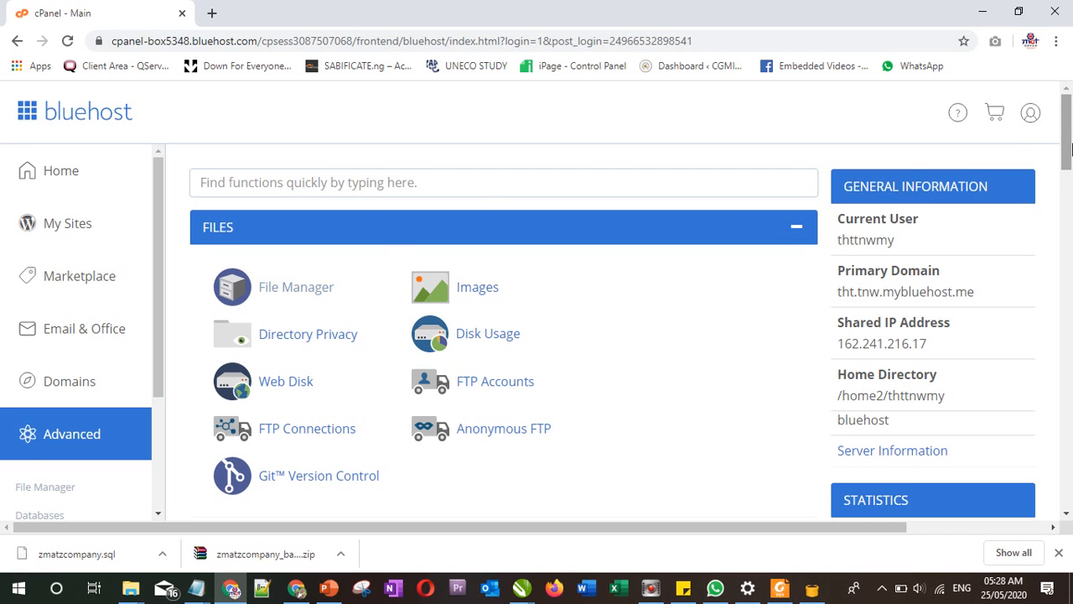
Step: Scroll the cPanel page down to the Software section and launch Softaculous Apps Installer
{"action": "left_click_drag", "start_coordinate": [1068, 147], "coordinate": [1069, 249]}
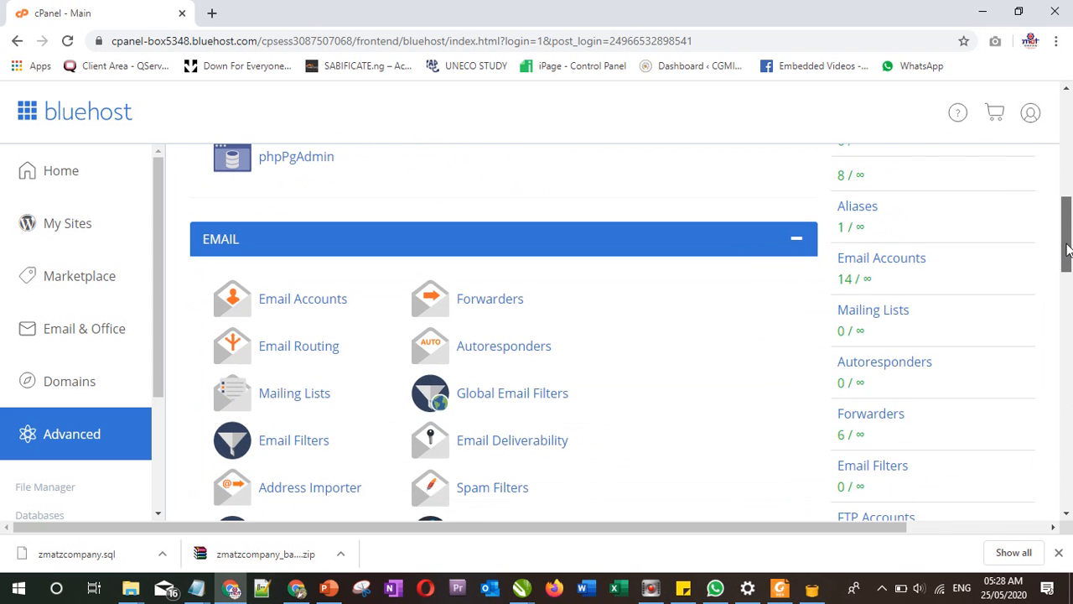
{"action": "left_click_drag", "start_coordinate": [1068, 249], "coordinate": [1068, 256]}
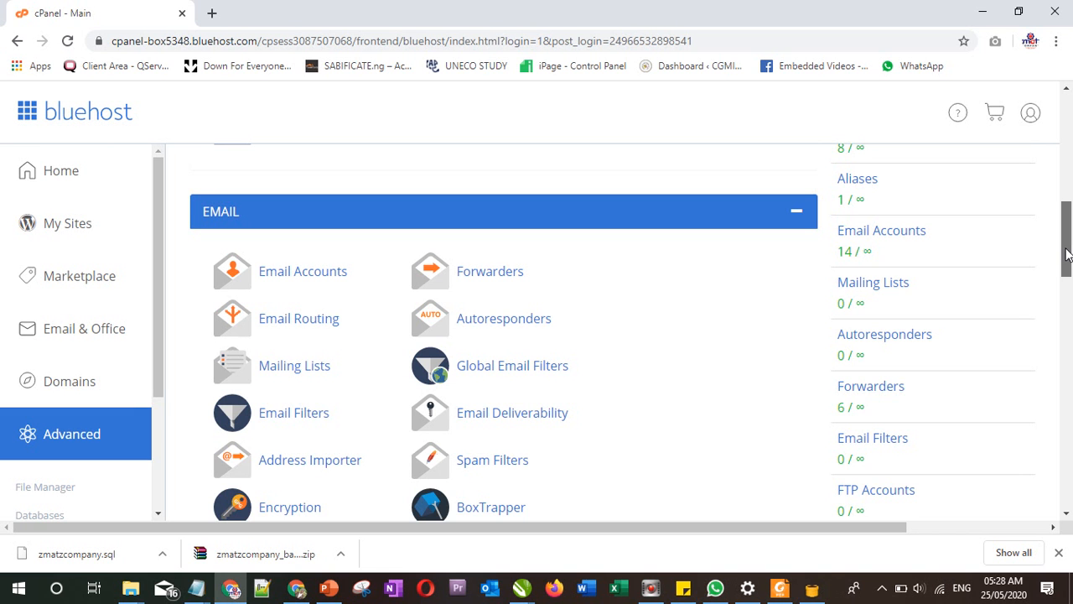
{"action": "left_click_drag", "start_coordinate": [1067, 255], "coordinate": [1060, 130]}
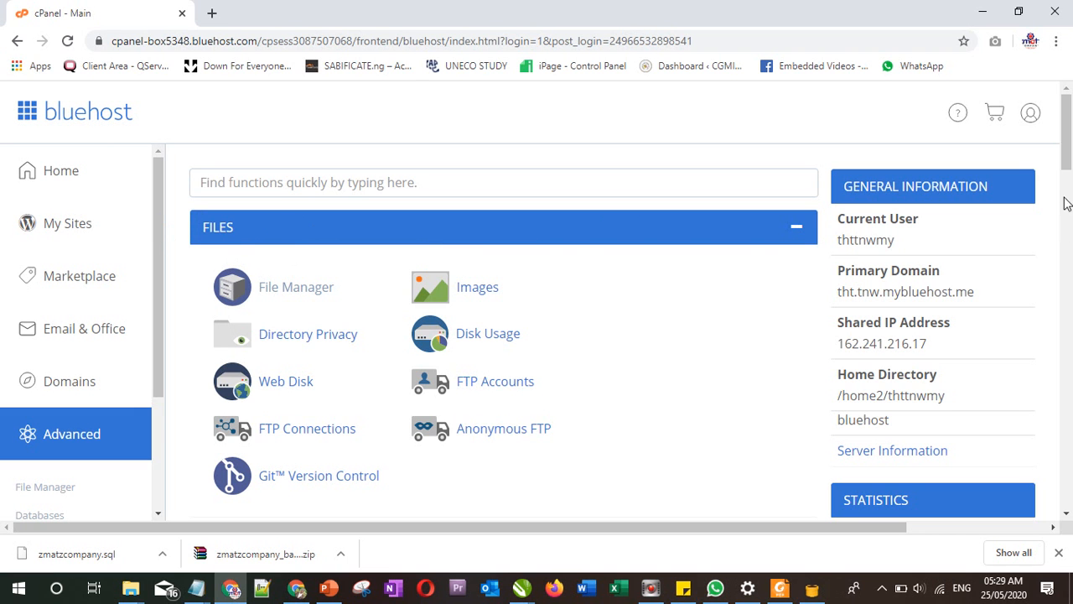
{"action": "left_click_drag", "start_coordinate": [1065, 148], "coordinate": [1067, 193]}
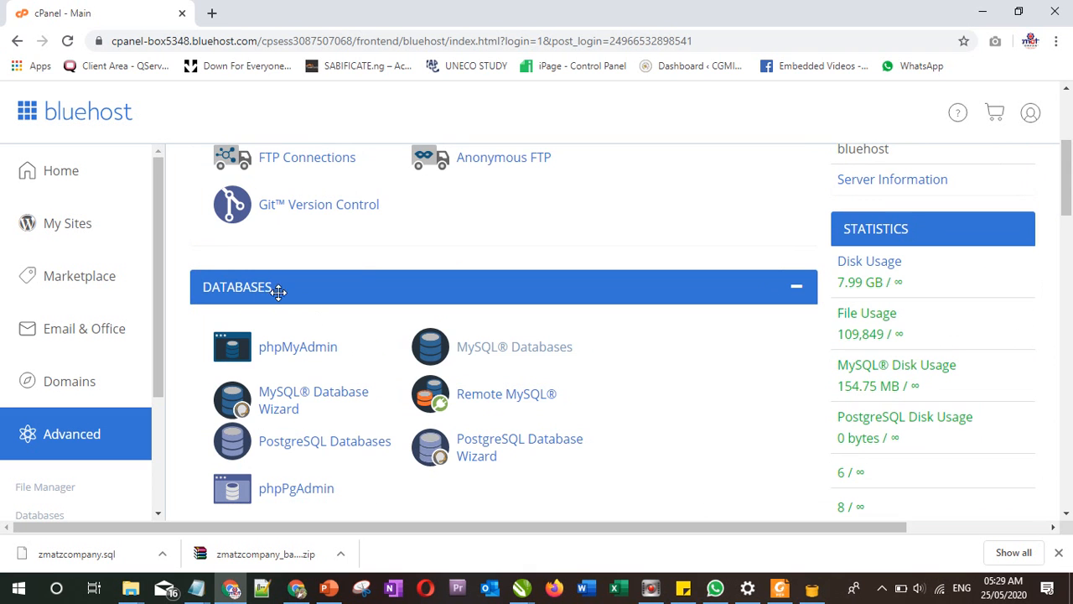
{"action": "left_click_drag", "start_coordinate": [1069, 205], "coordinate": [1069, 243]}
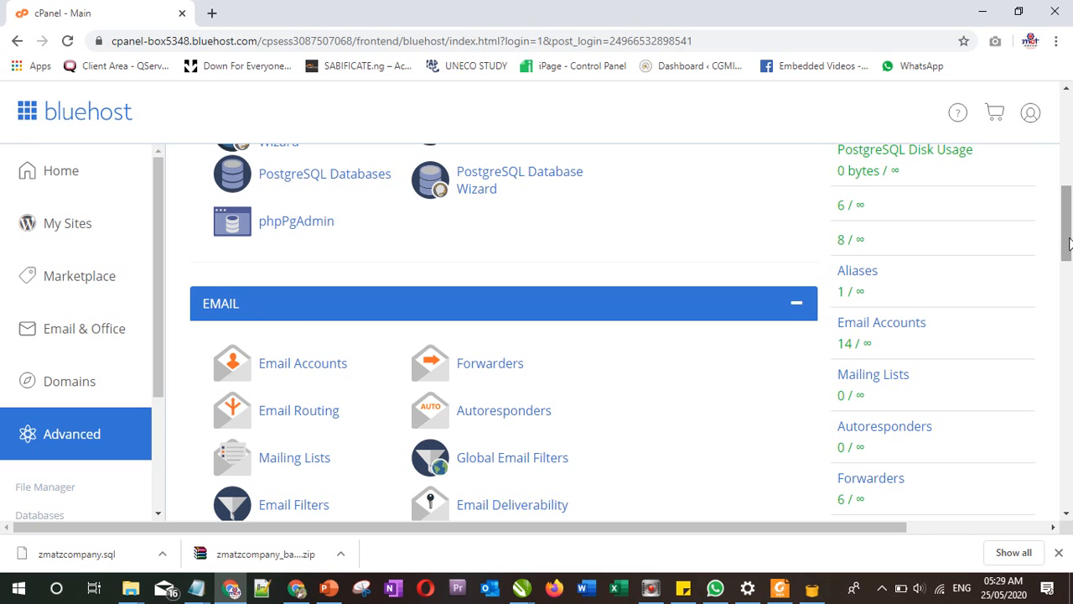
{"action": "left_click_drag", "start_coordinate": [1068, 242], "coordinate": [1060, 317]}
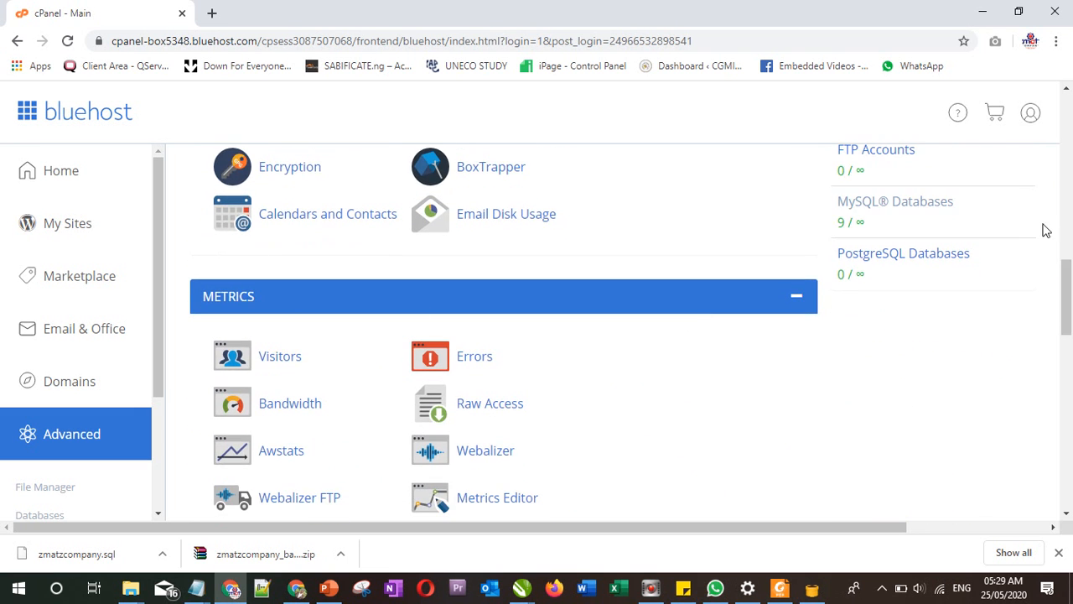
{"action": "left_click_drag", "start_coordinate": [1062, 279], "coordinate": [1070, 386]}
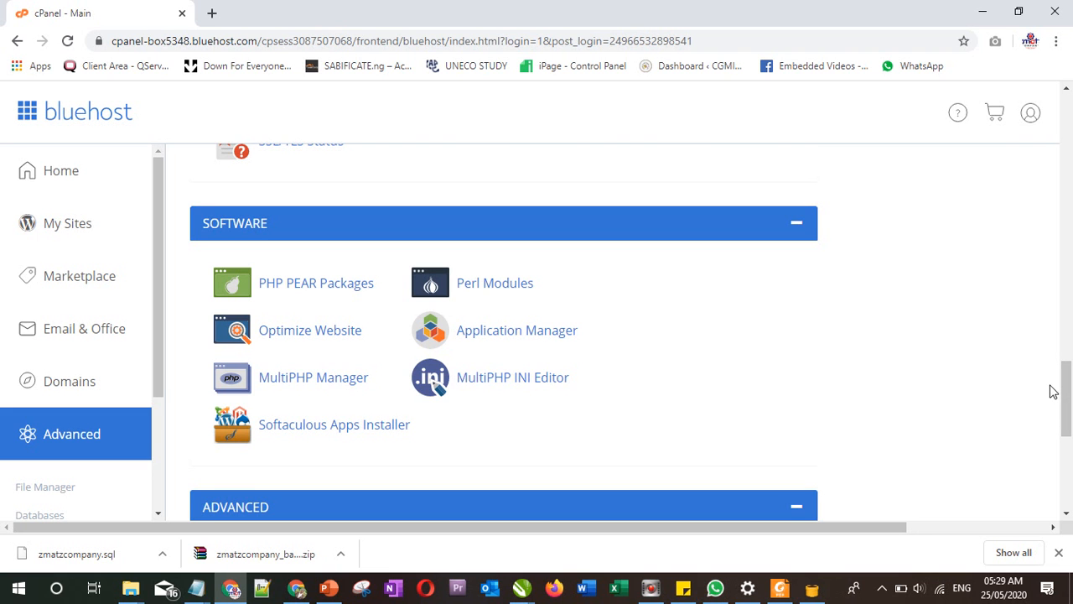
{"action": "left_click_drag", "start_coordinate": [1068, 397], "coordinate": [1042, 408]}
{"action": "left_click", "coordinate": [322, 378]}
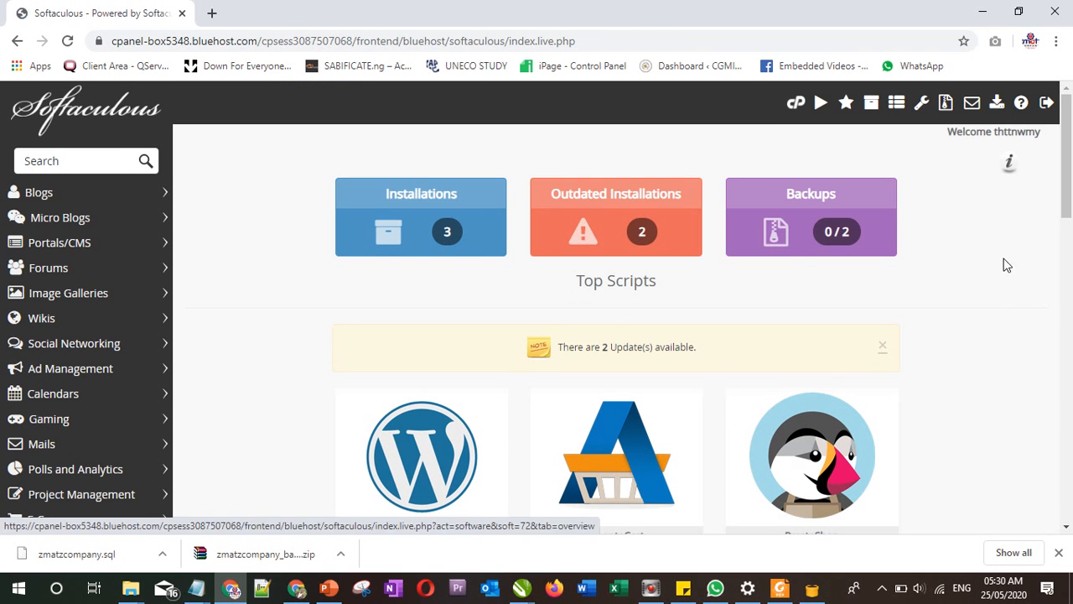
Step: Scroll the Softaculous dashboard to the Top Scripts list showing WordPress
{"action": "left_click_drag", "start_coordinate": [1064, 193], "coordinate": [1048, 246]}
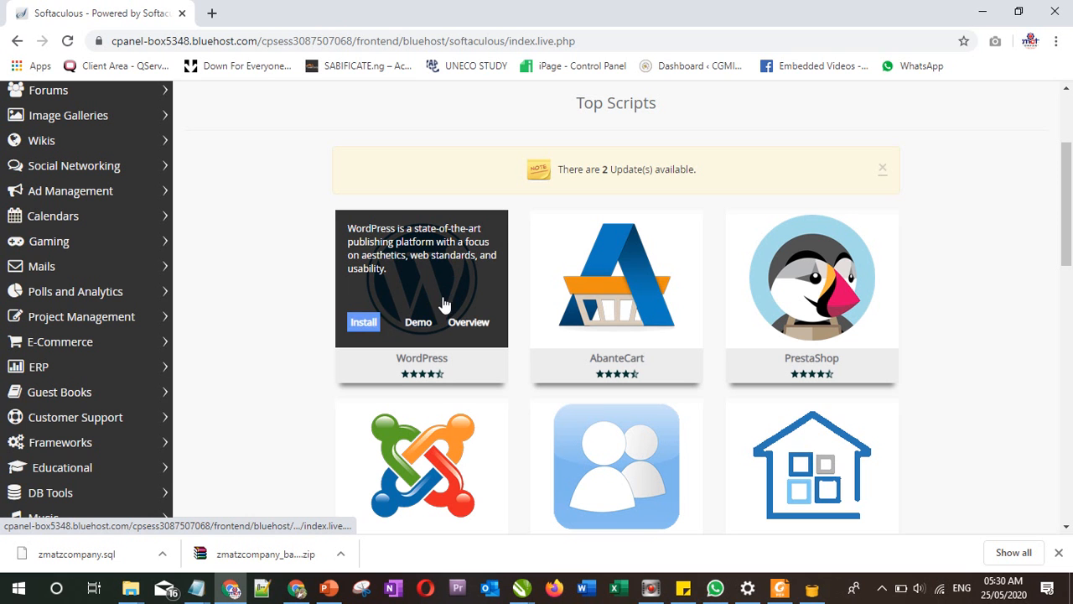
Step: Start a WordPress Quick Install and keep version 5.4.1
{"action": "left_click", "coordinate": [364, 325]}
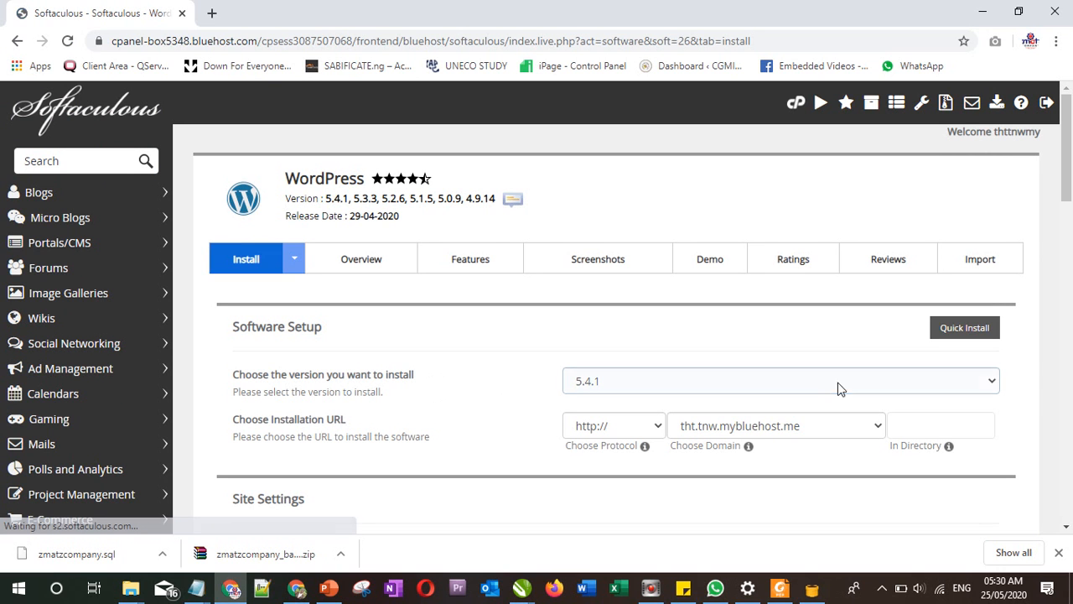
{"action": "left_click", "coordinate": [949, 334]}
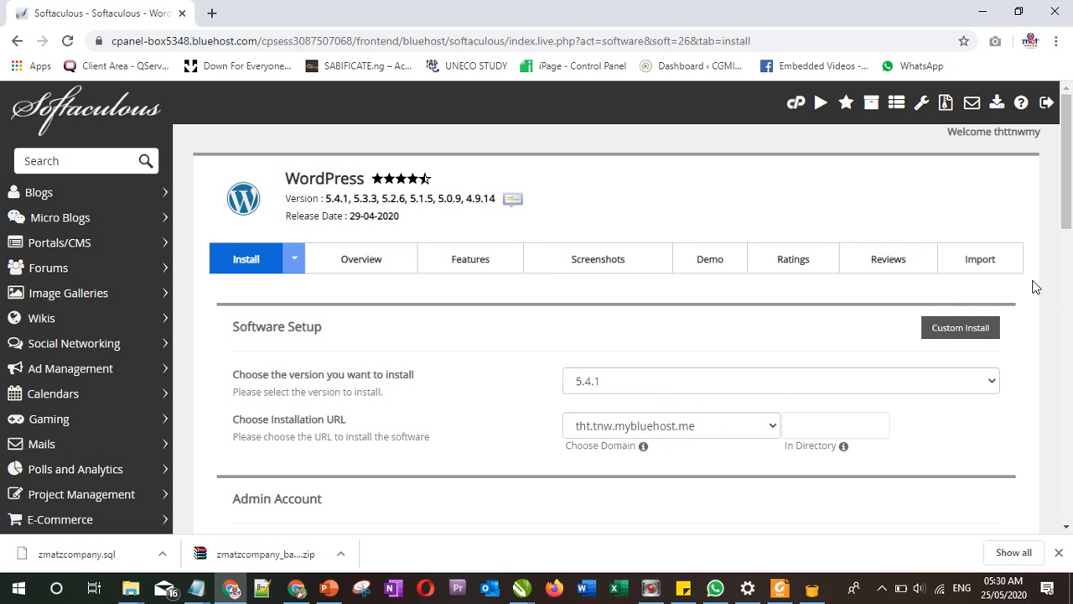
{"action": "left_click_drag", "start_coordinate": [1069, 213], "coordinate": [1070, 245]}
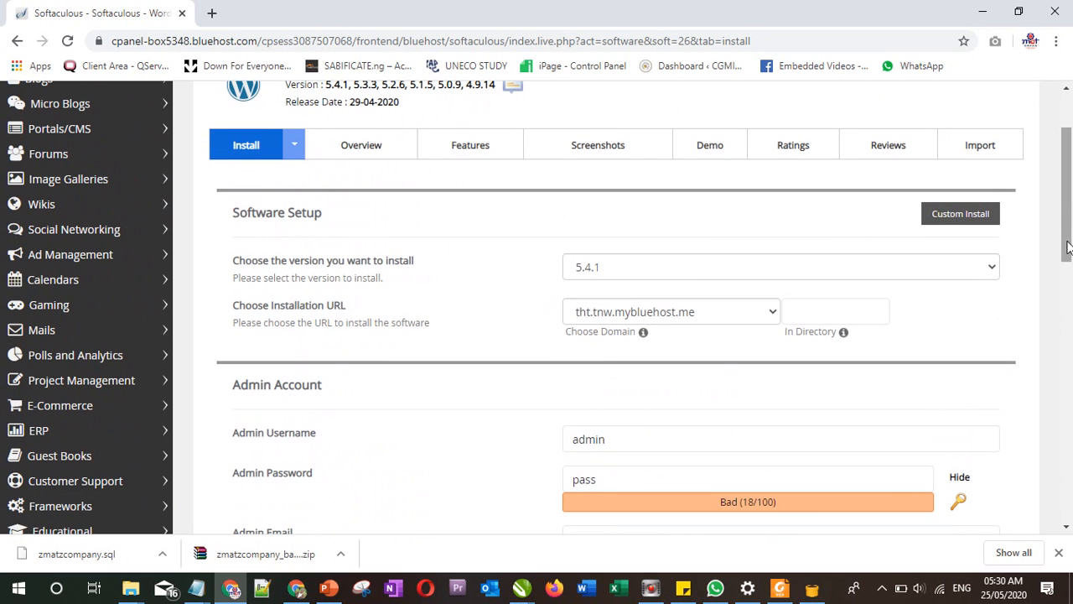
{"action": "left_click", "coordinate": [601, 267]}
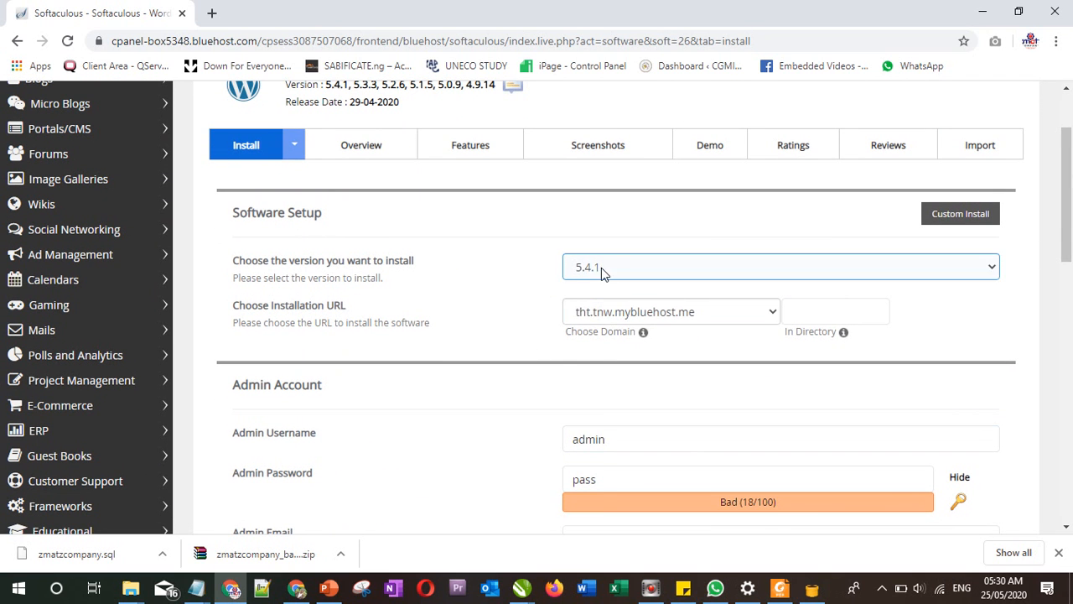
{"action": "left_click", "coordinate": [608, 273]}
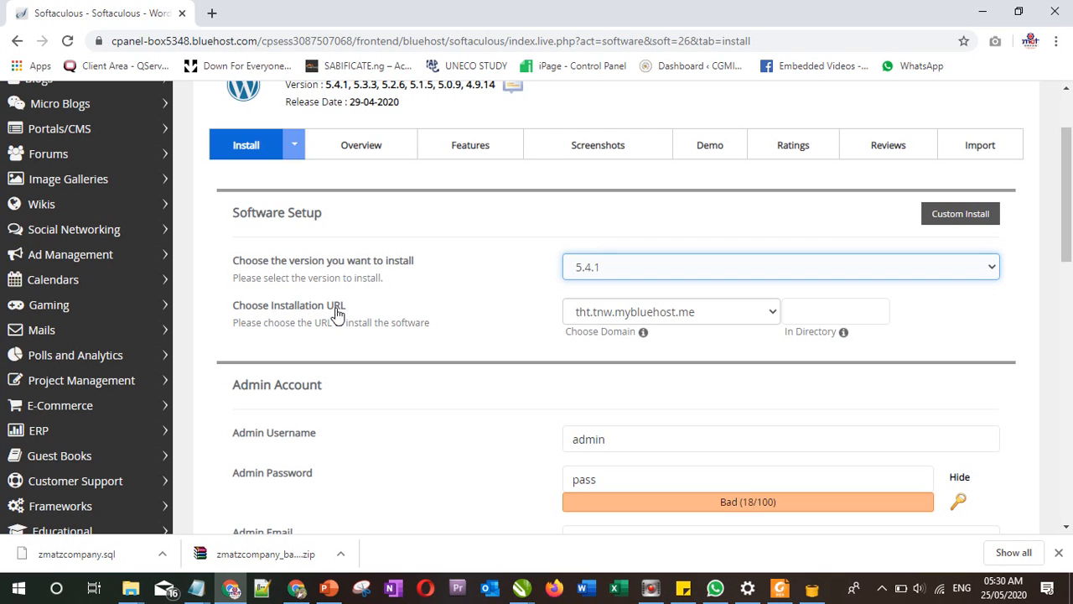
Step: Choose class1.zmatzcompany.com as the installation domain
{"action": "left_click", "coordinate": [696, 313]}
{"action": "left_click", "coordinate": [696, 314]}
{"action": "left_click", "coordinate": [696, 314]}
{"action": "left_click", "coordinate": [695, 312]}
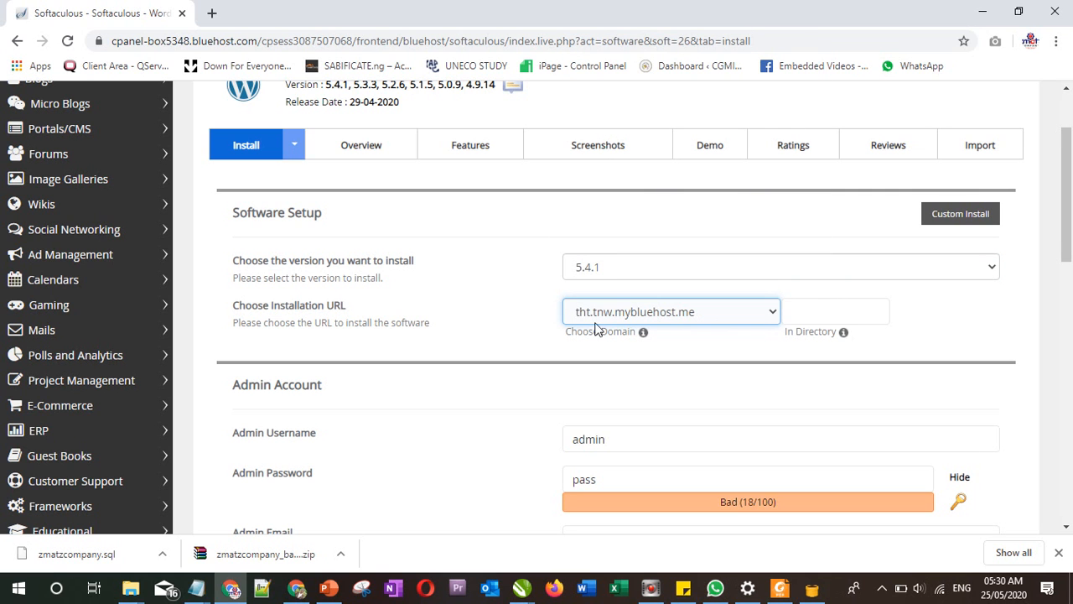
{"action": "left_click", "coordinate": [503, 298]}
{"action": "left_click", "coordinate": [726, 314]}
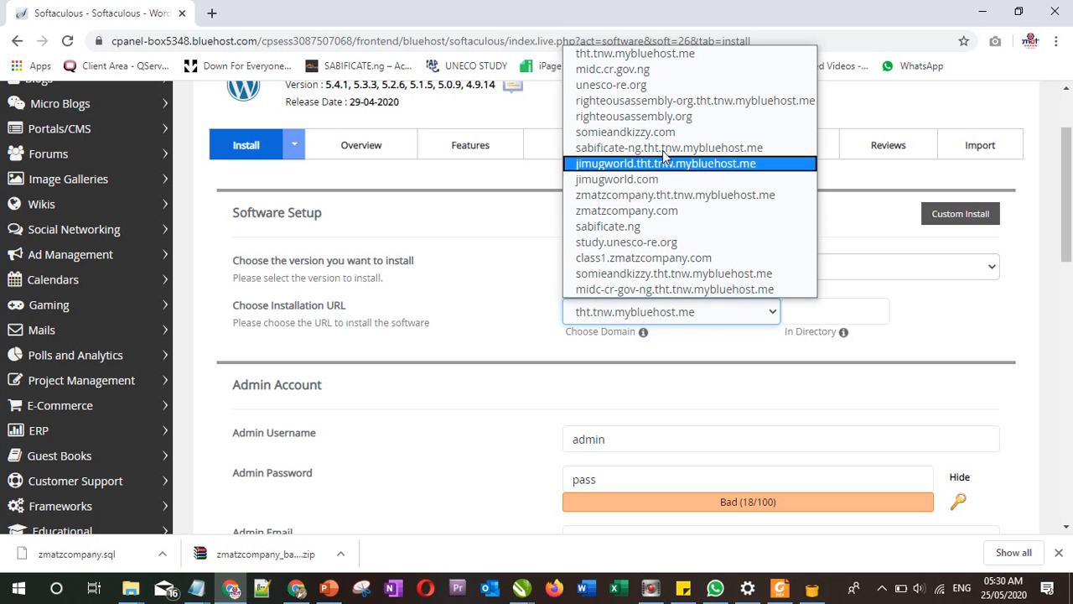
{"action": "left_click", "coordinate": [654, 213]}
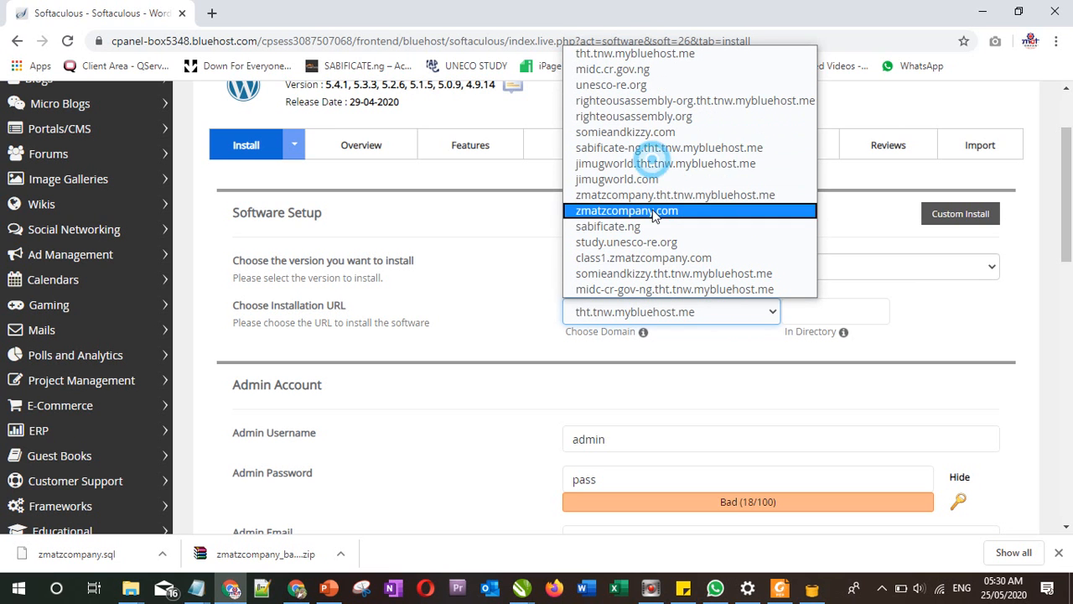
{"action": "left_click", "coordinate": [653, 258]}
{"action": "left_click", "coordinate": [650, 264]}
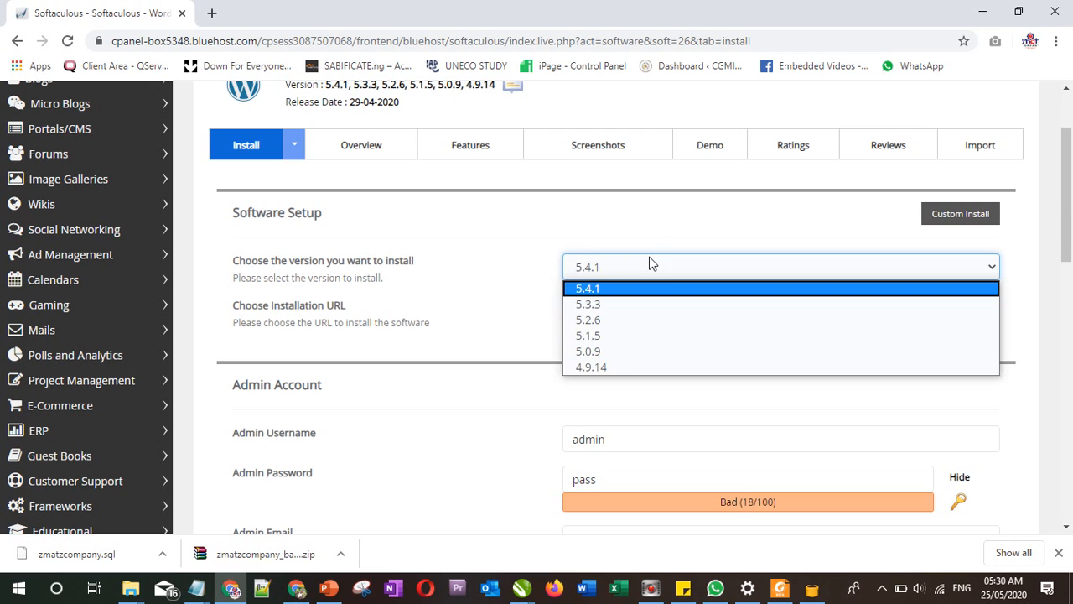
{"action": "left_click", "coordinate": [501, 265]}
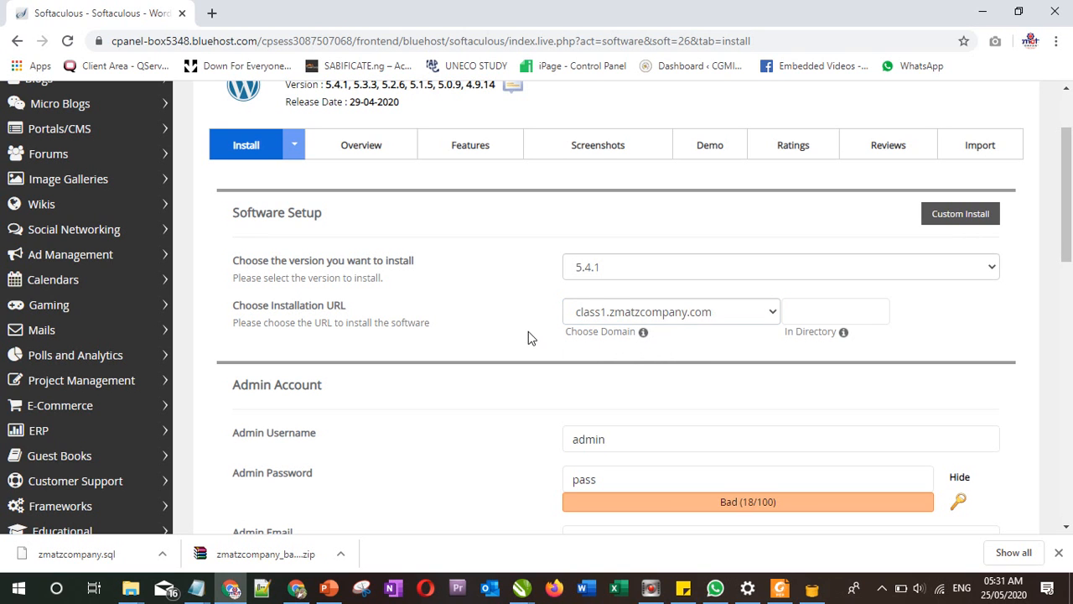
Step: Confirm class1.zmatzcompany.com stays selected and scroll down to the admin account fields
{"action": "left_click", "coordinate": [710, 311]}
{"action": "left_click", "coordinate": [710, 311]}
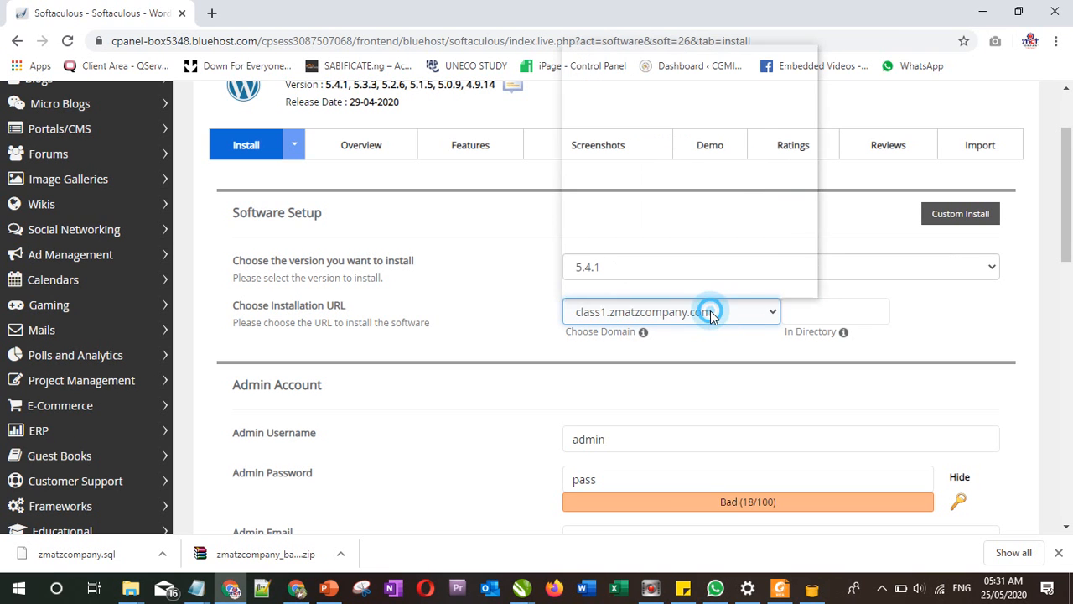
{"action": "left_click", "coordinate": [511, 316]}
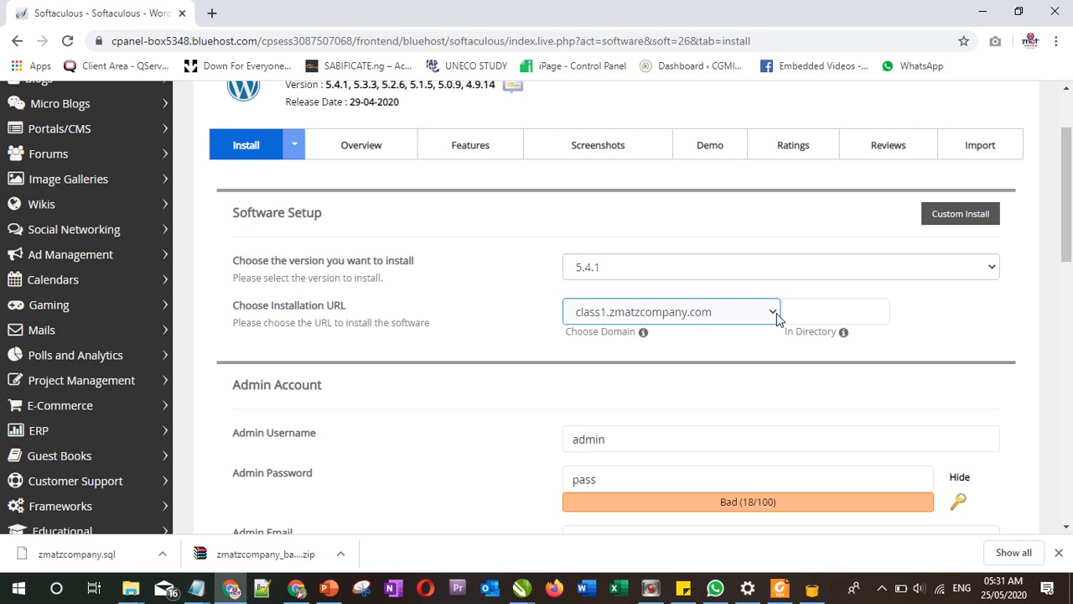
{"action": "left_click", "coordinate": [461, 313]}
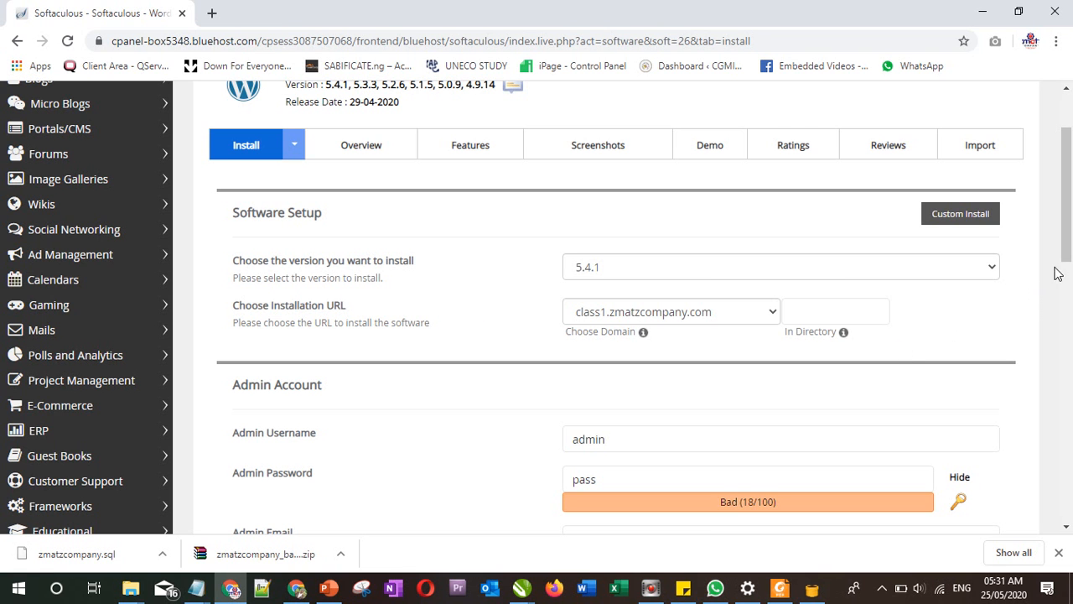
{"action": "scroll", "coordinate": [1069, 272], "scroll_direction": "down", "scroll_amount": 1}
{"action": "left_click_drag", "start_coordinate": [1069, 272], "coordinate": [1069, 282]}
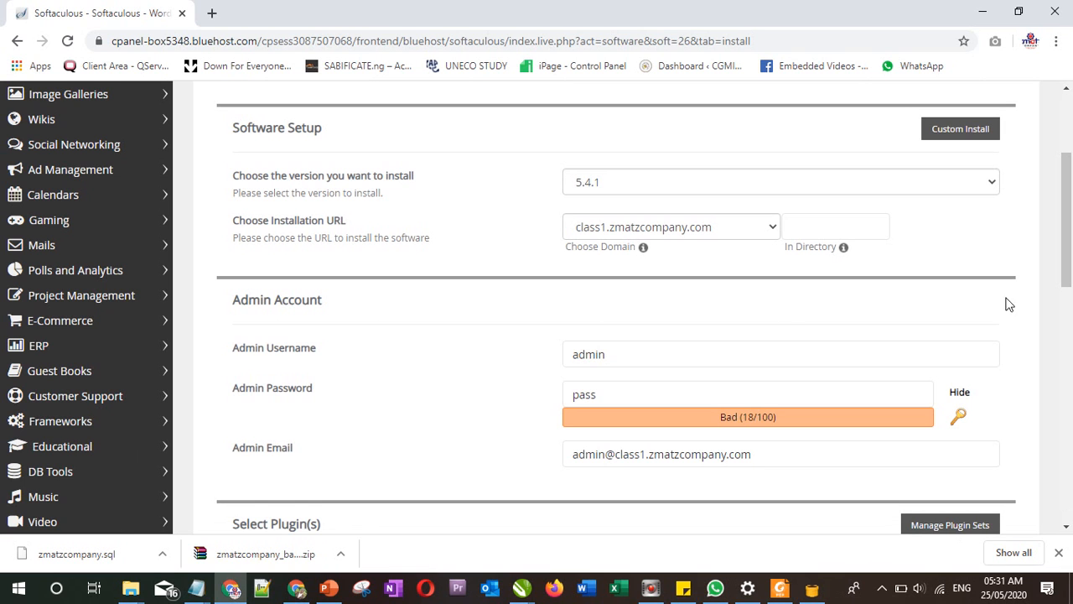
Step: Replace the default admin password with a new masked one rated Strong (65/100)
{"action": "left_click", "coordinate": [613, 353]}
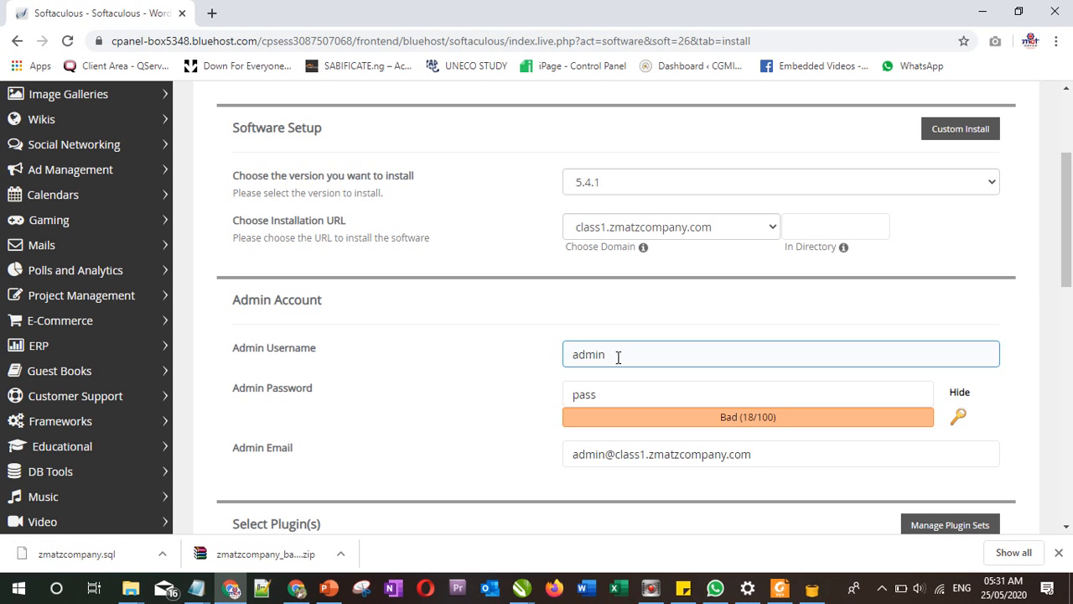
{"action": "left_click_drag", "start_coordinate": [610, 394], "coordinate": [561, 405]}
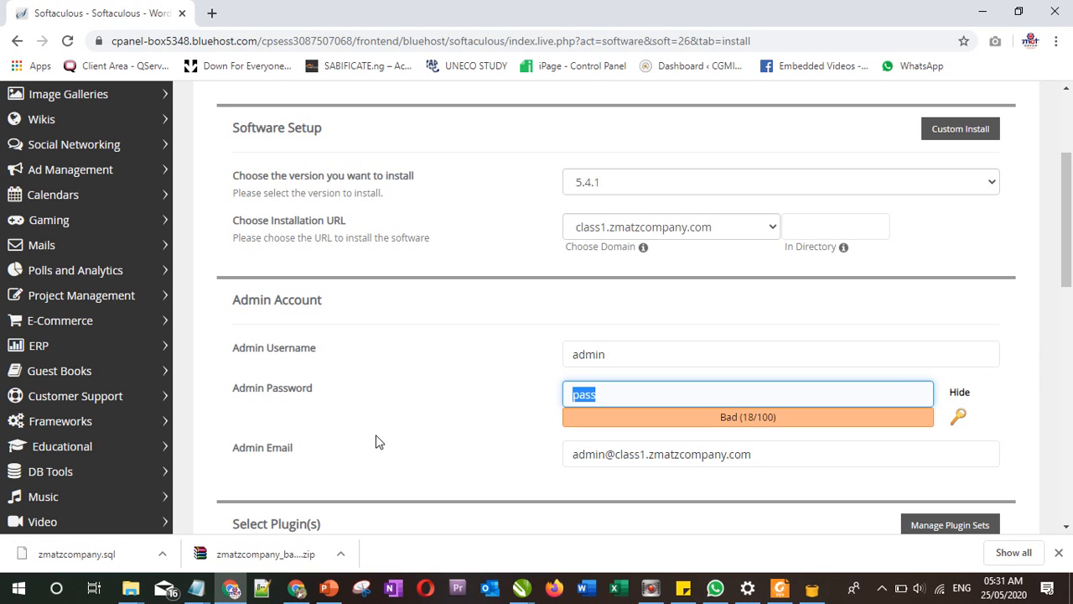
{"action": "key", "text": "BackSpace"}
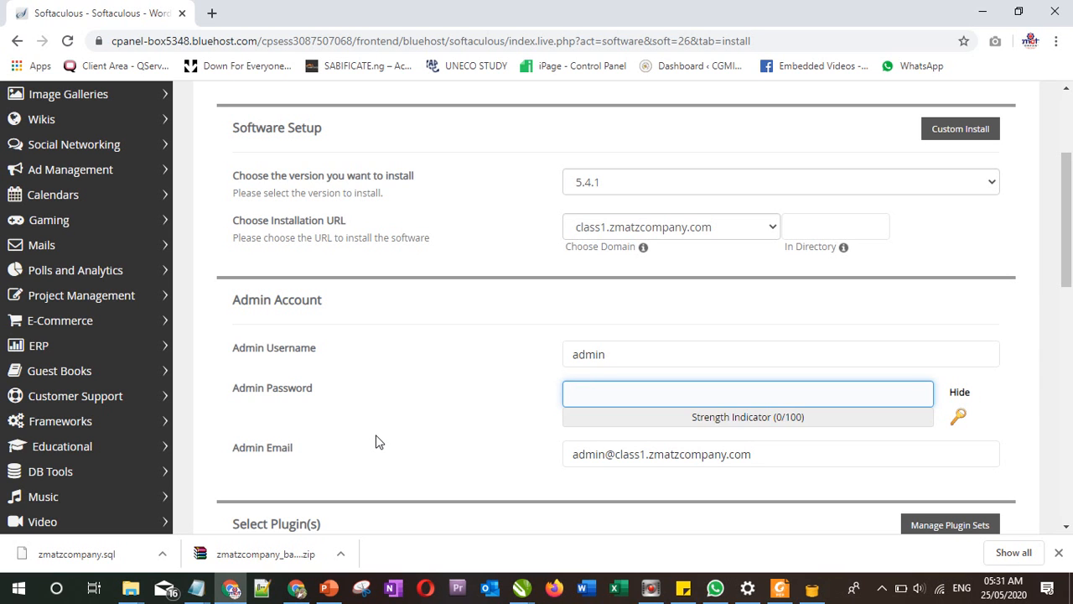
{"action": "type", "text": "Um"}
{"action": "key", "text": "BackSpace"}
{"action": "key", "text": "BackSpace"}
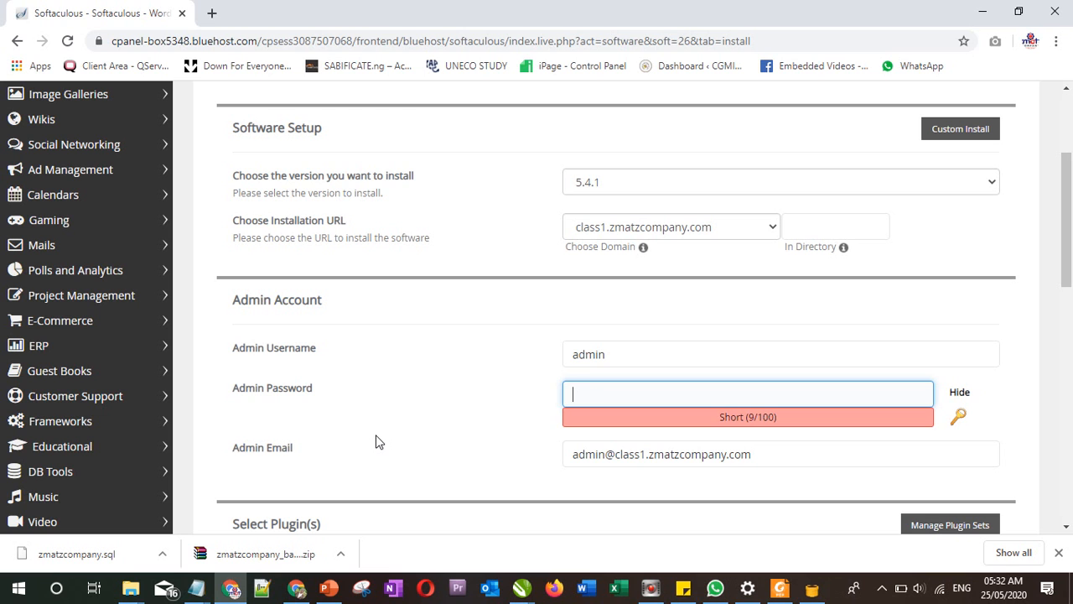
{"action": "left_click", "coordinate": [959, 393]}
{"action": "left_click", "coordinate": [663, 400]}
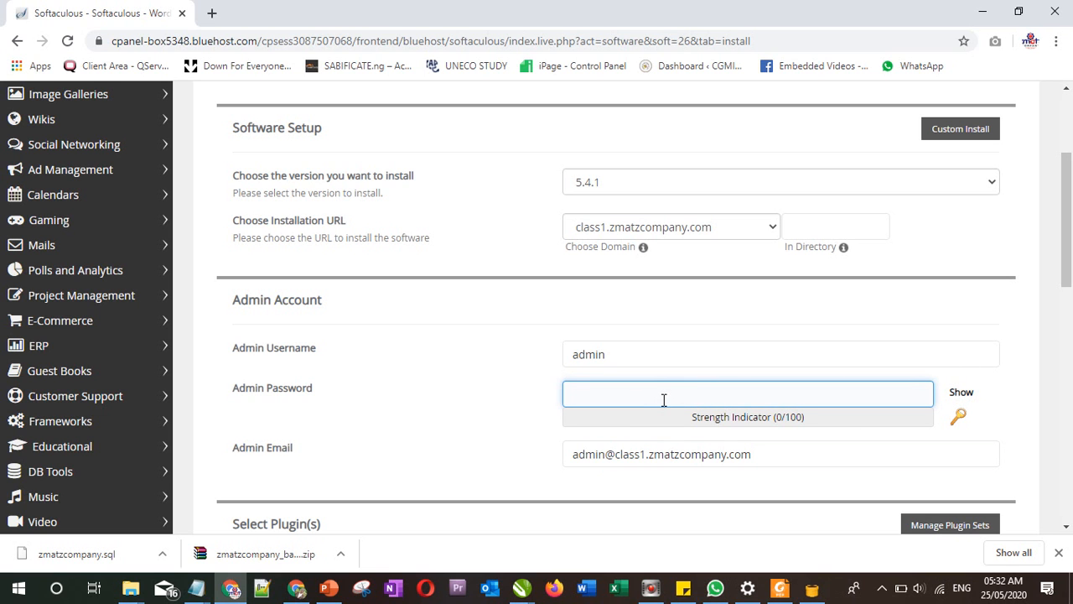
{"action": "type", "text": "••••"}
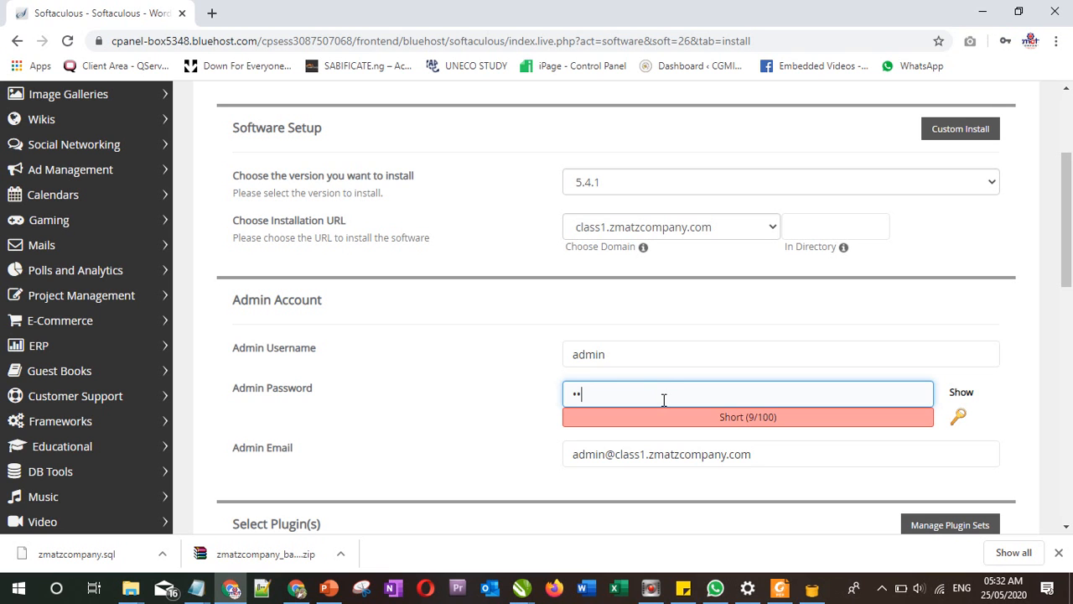
{"action": "type", "text": "•••••••"}
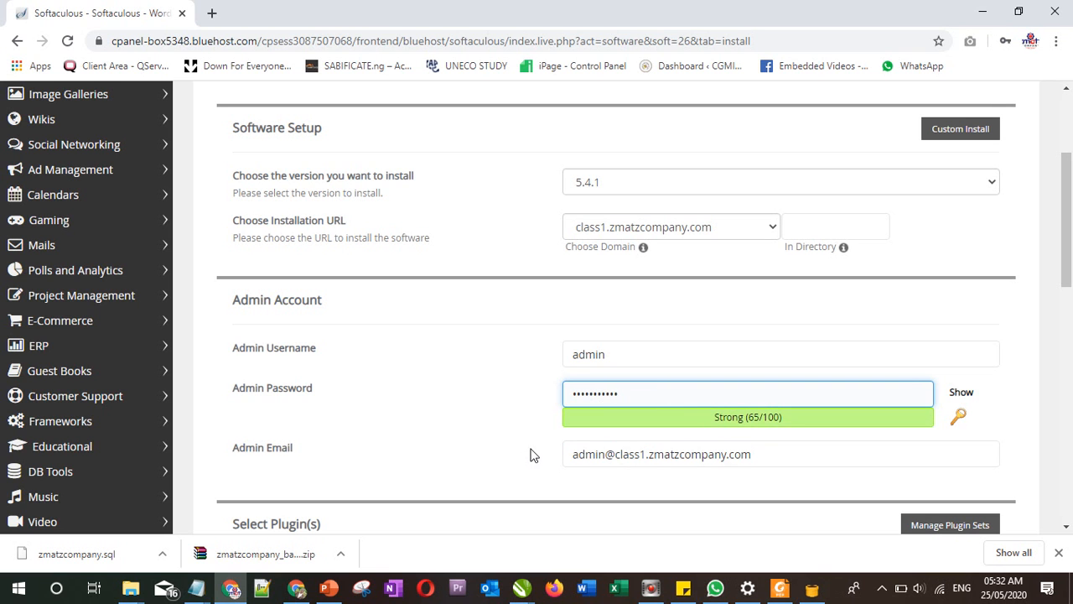
{"action": "left_click", "coordinate": [460, 442]}
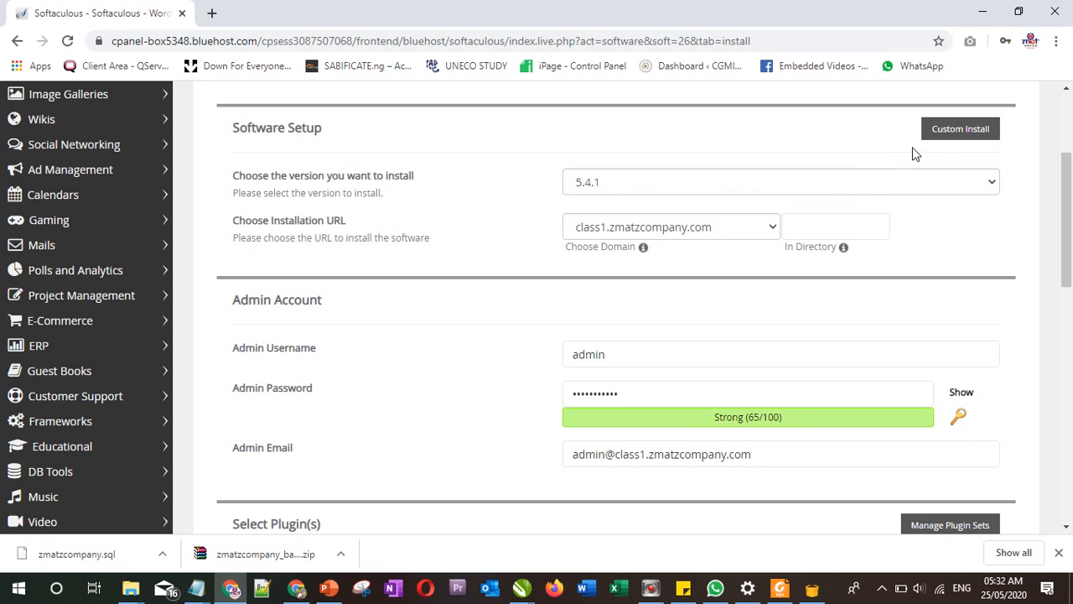
Step: Return to the Quick Install form and highlight the entire default Admin Email text
{"action": "left_click", "coordinate": [968, 135]}
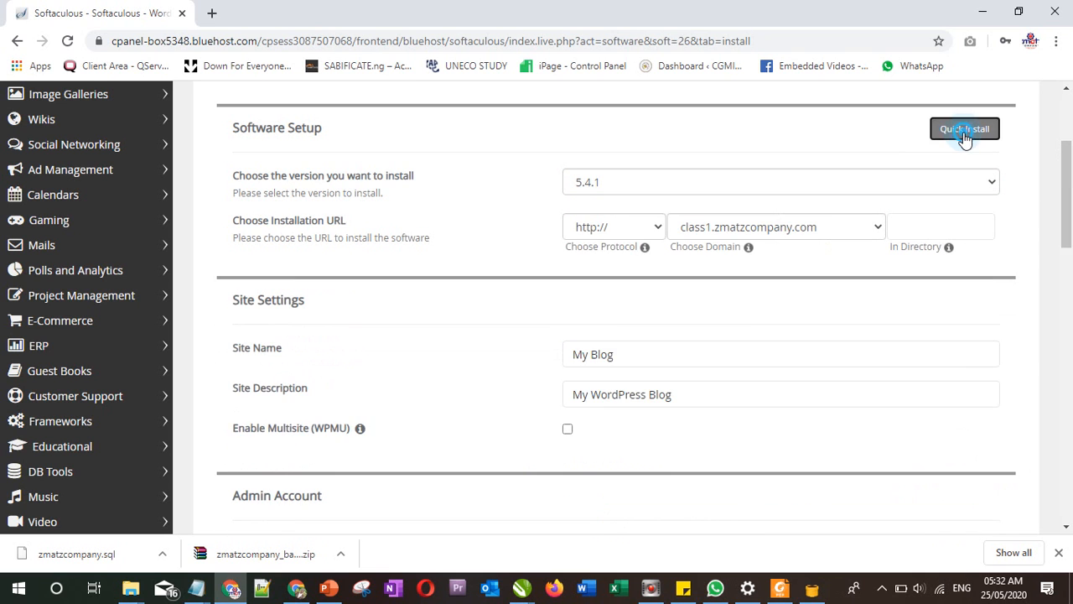
{"action": "left_click", "coordinate": [966, 134]}
{"action": "left_click_drag", "start_coordinate": [1061, 185], "coordinate": [1071, 249]}
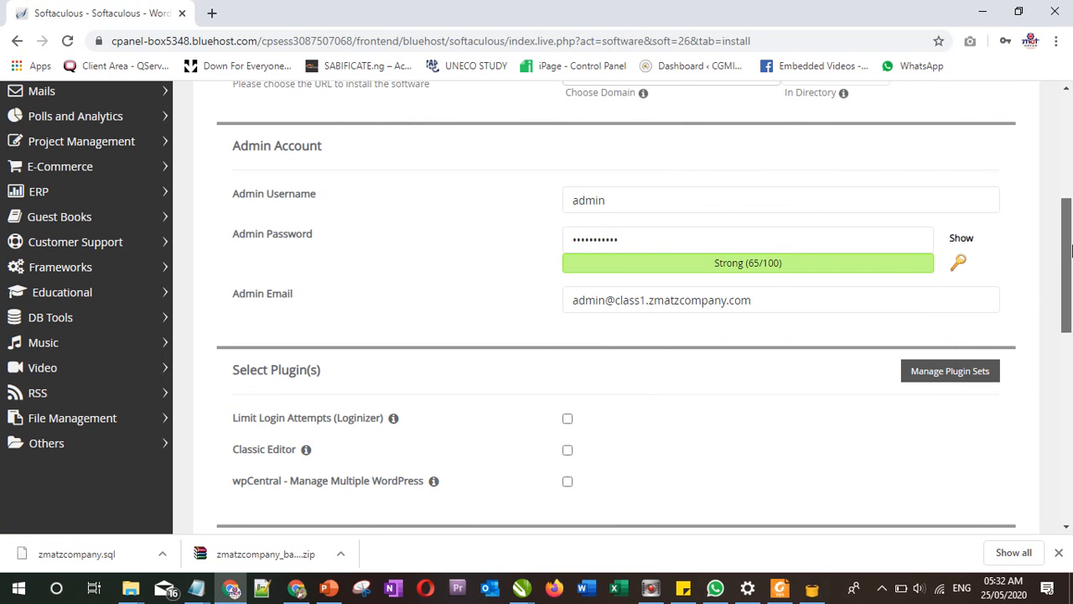
{"action": "left_click", "coordinate": [685, 297]}
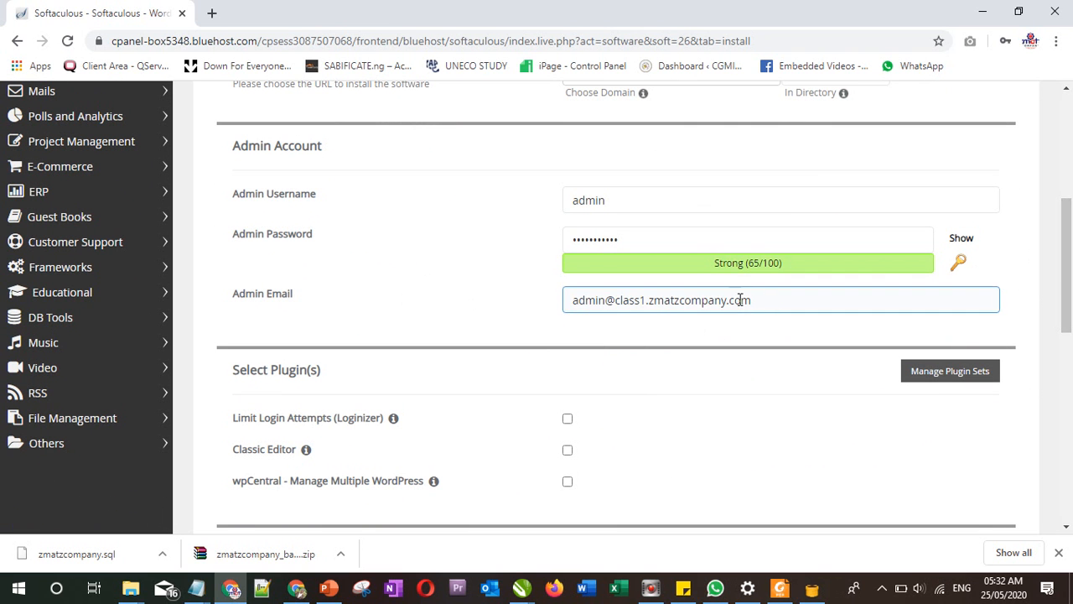
{"action": "left_click_drag", "start_coordinate": [770, 300], "coordinate": [550, 306]}
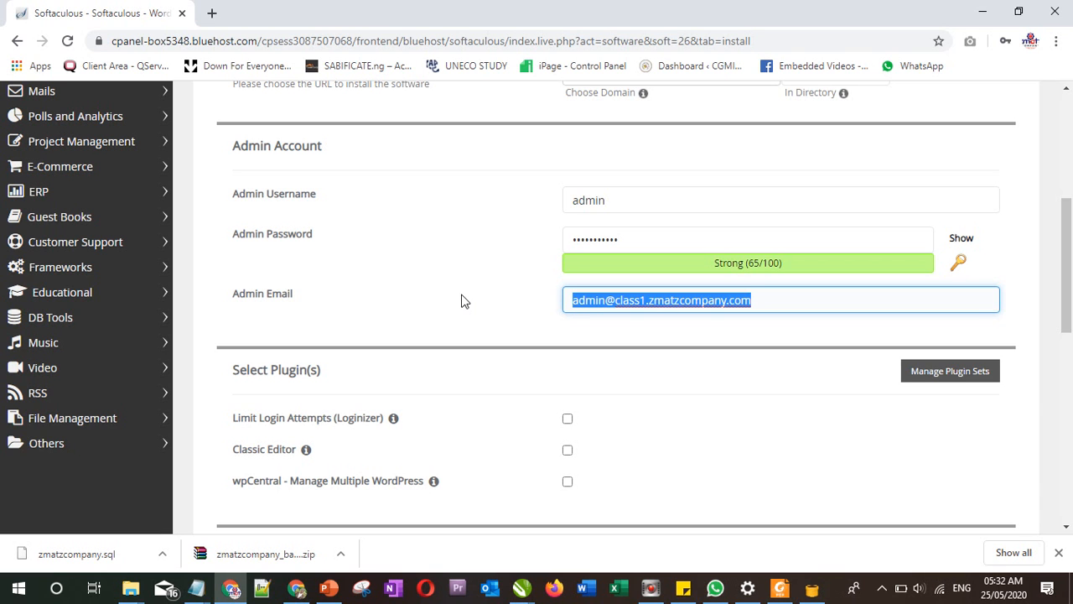
Step: Replace the admin email with the company's info address
{"action": "key", "text": "BackSpace"}
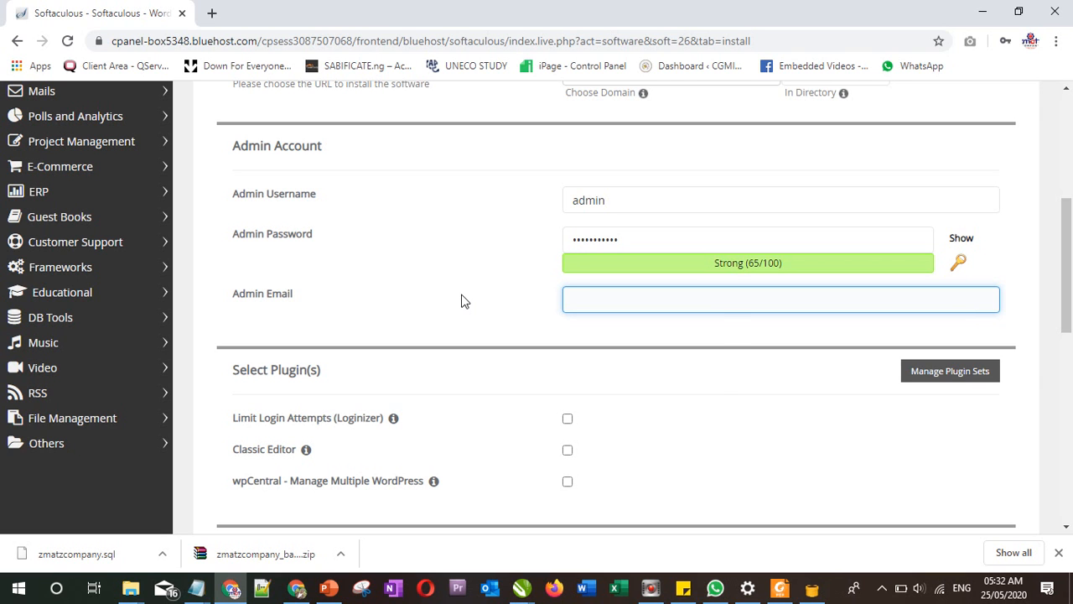
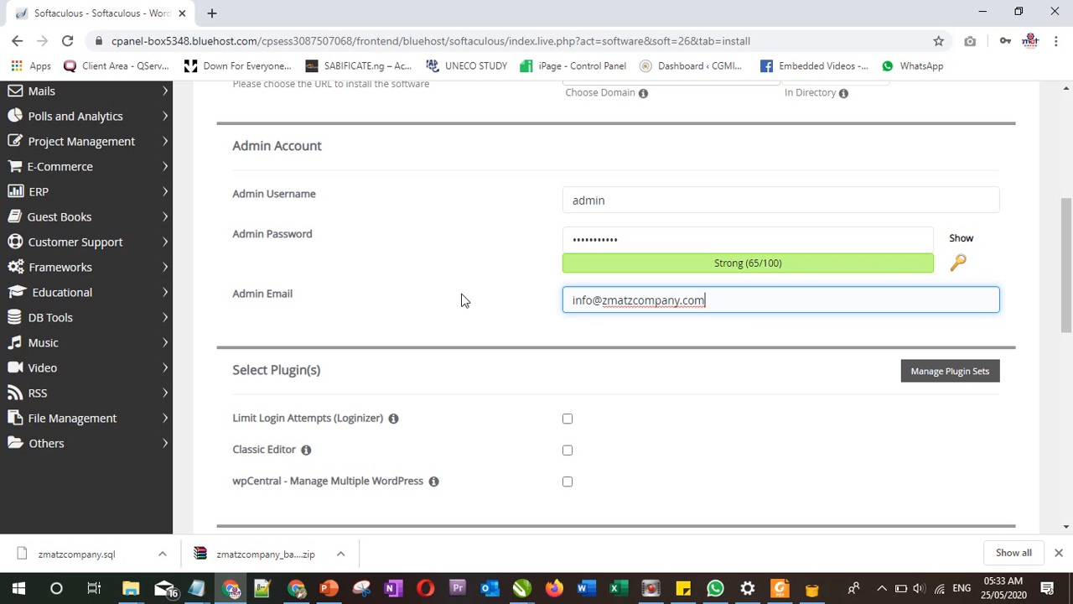
{"action": "left_click", "coordinate": [453, 287]}
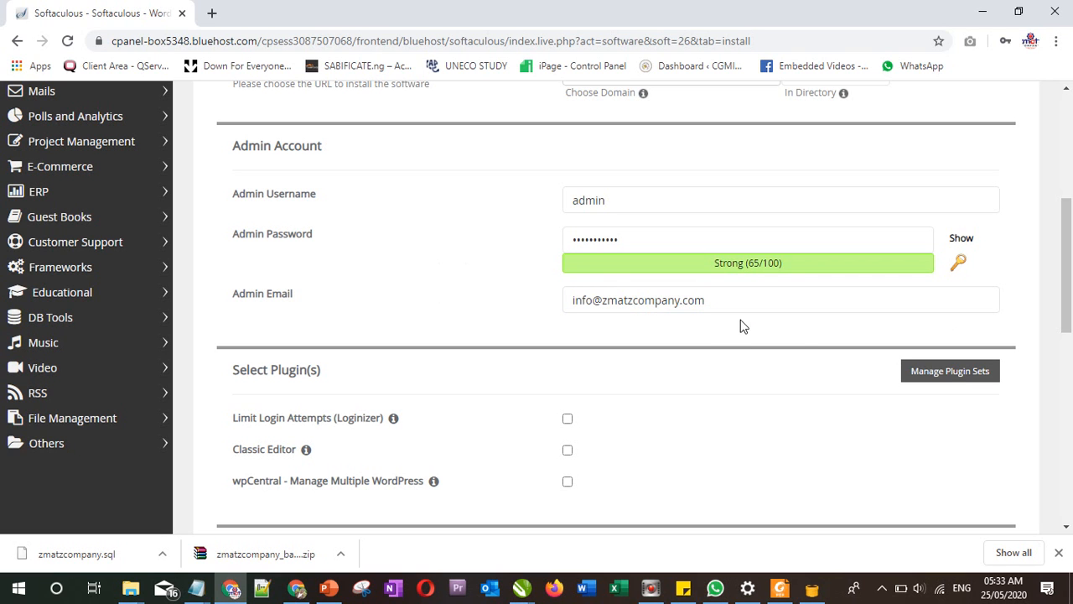
{"action": "left_click", "coordinate": [693, 310]}
Step: Tick the Classic Editor plugin under Select Plugin(s)
{"action": "left_click_drag", "start_coordinate": [1067, 313], "coordinate": [1063, 345]}
{"action": "mouse_move", "coordinate": [308, 344]}
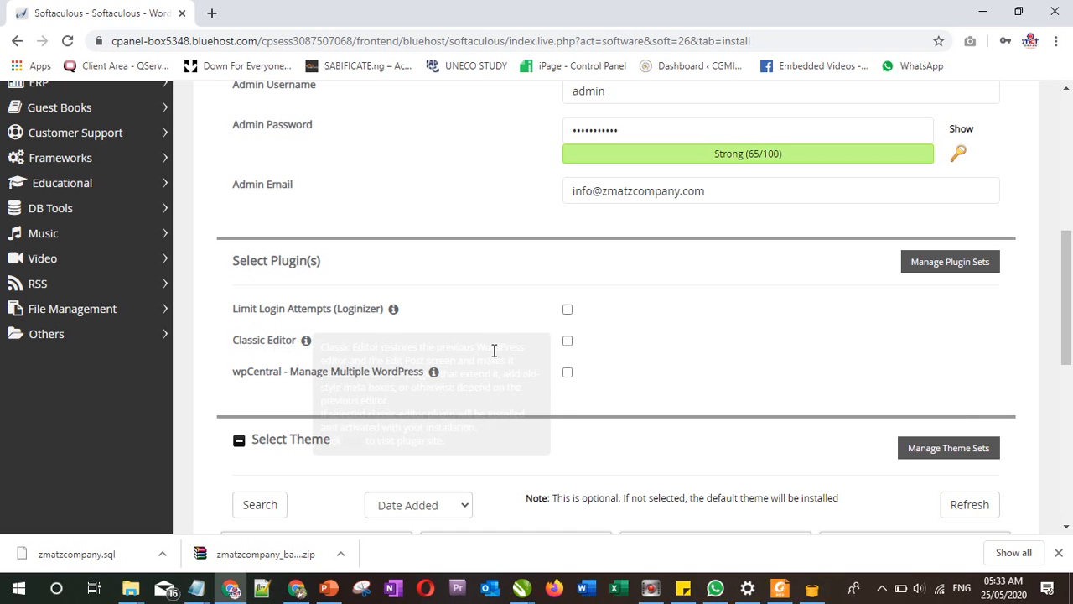
{"action": "left_click", "coordinate": [567, 341]}
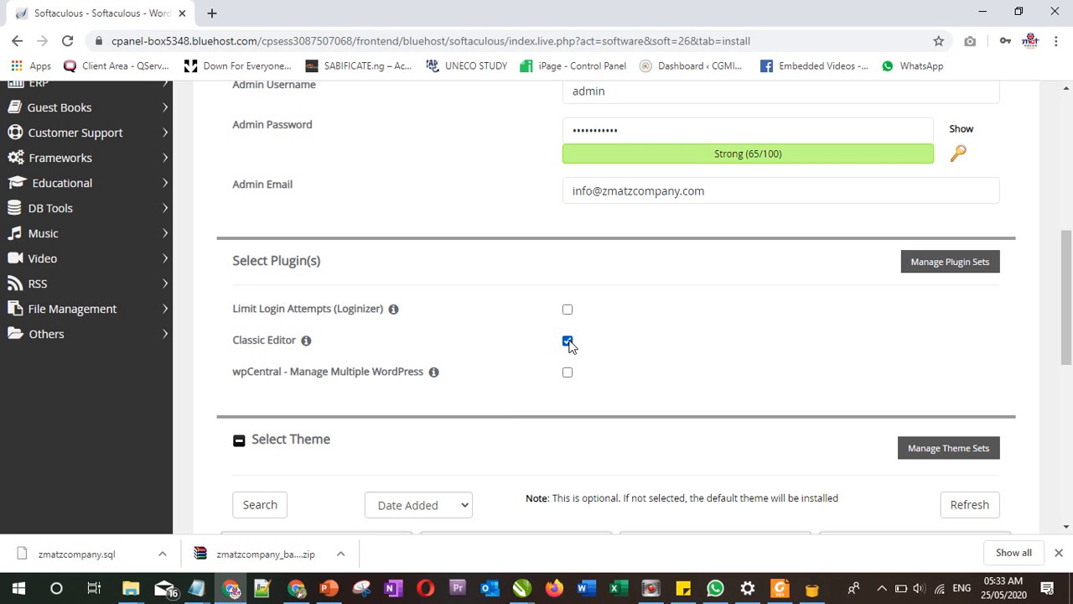
{"action": "left_click", "coordinate": [1068, 339]}
{"action": "left_click_drag", "start_coordinate": [1068, 338], "coordinate": [1068, 486]}
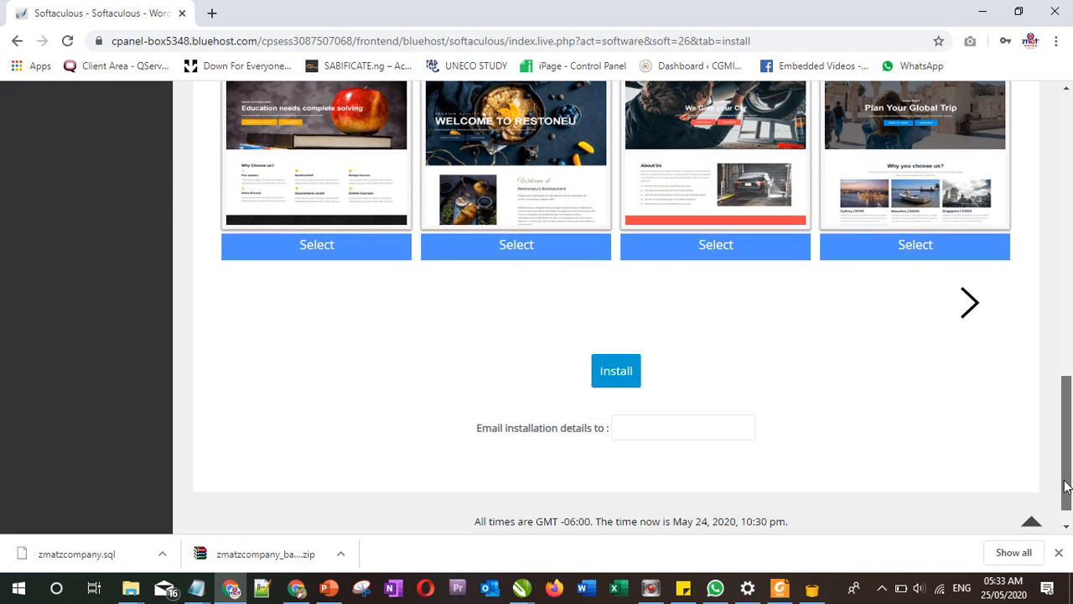
Step: Set 'Email installation details to' to the company's info address and run the WordPress install
{"action": "left_click", "coordinate": [650, 428]}
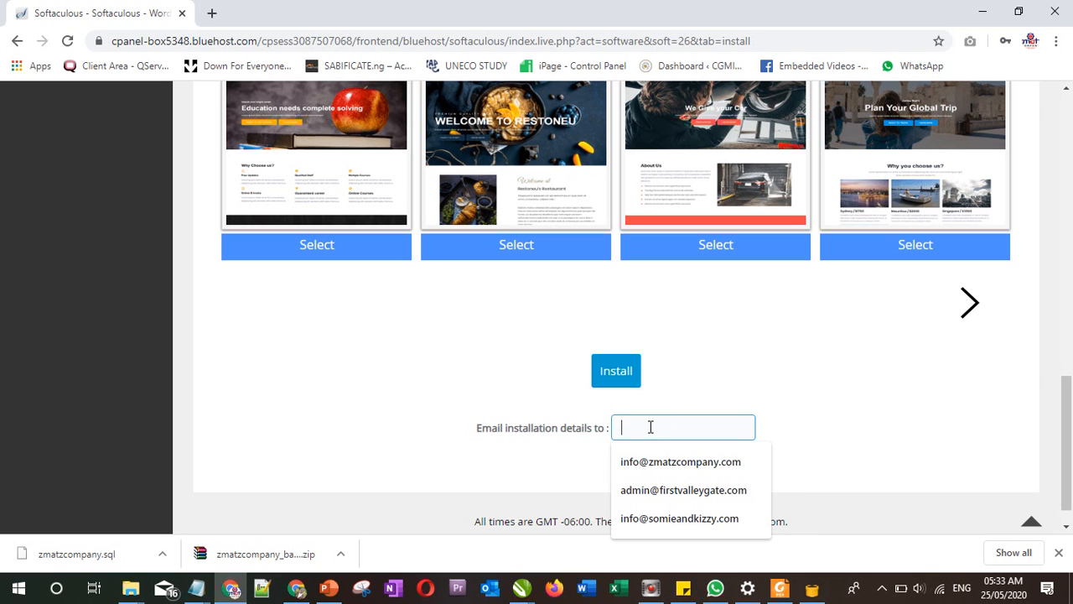
{"action": "scroll", "coordinate": [663, 400], "scroll_direction": "up", "scroll_amount": 3}
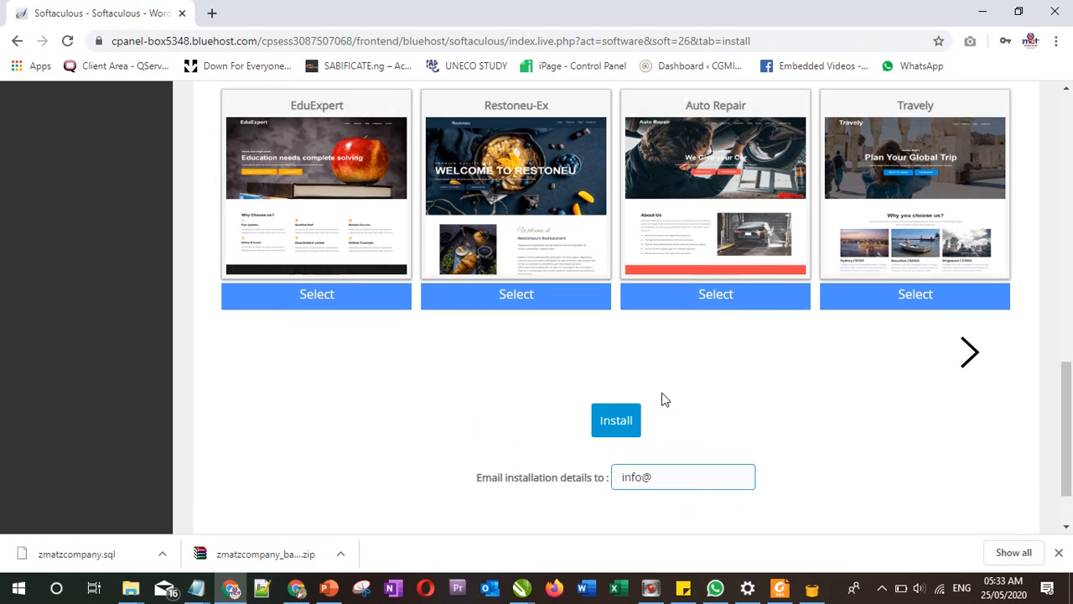
{"action": "scroll", "coordinate": [1026, 378], "scroll_direction": "down", "scroll_amount": 3}
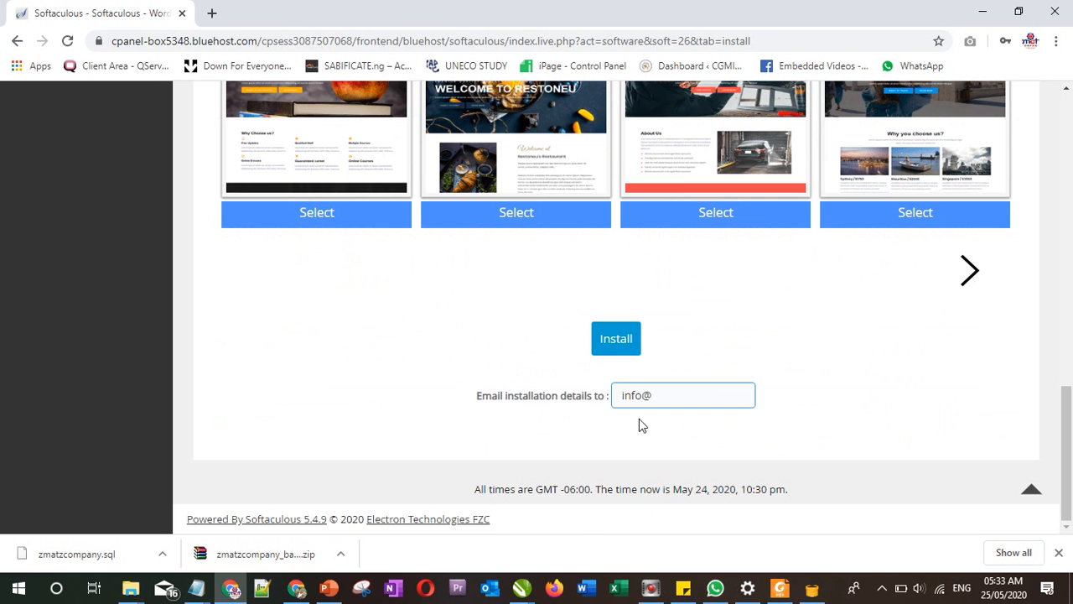
{"action": "left_click", "coordinate": [677, 392]}
{"action": "left_click", "coordinate": [671, 431]}
{"action": "left_click", "coordinate": [824, 394]}
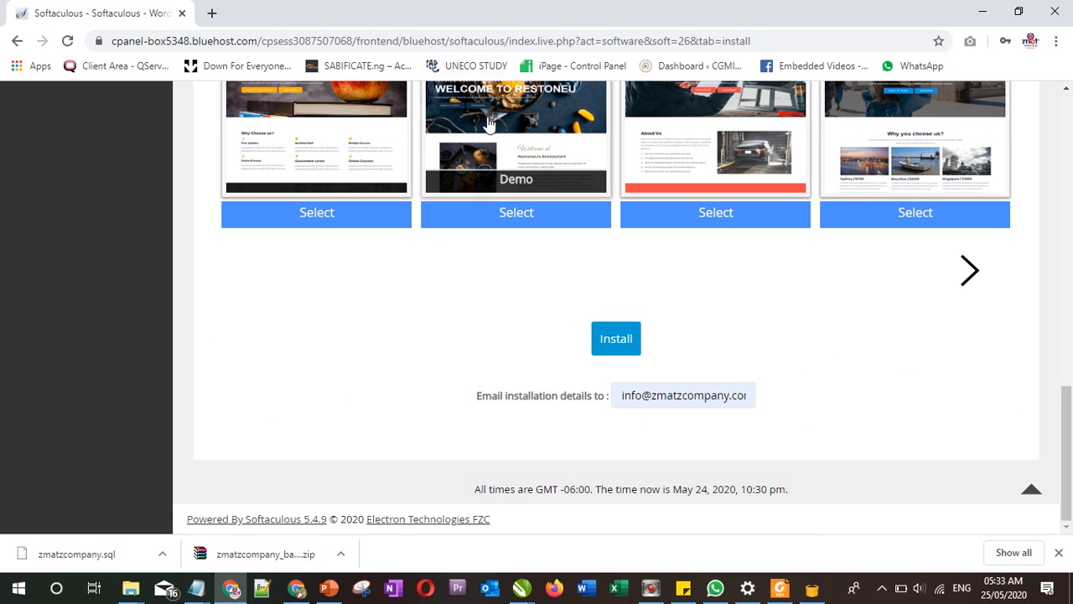
{"action": "left_click", "coordinate": [616, 340]}
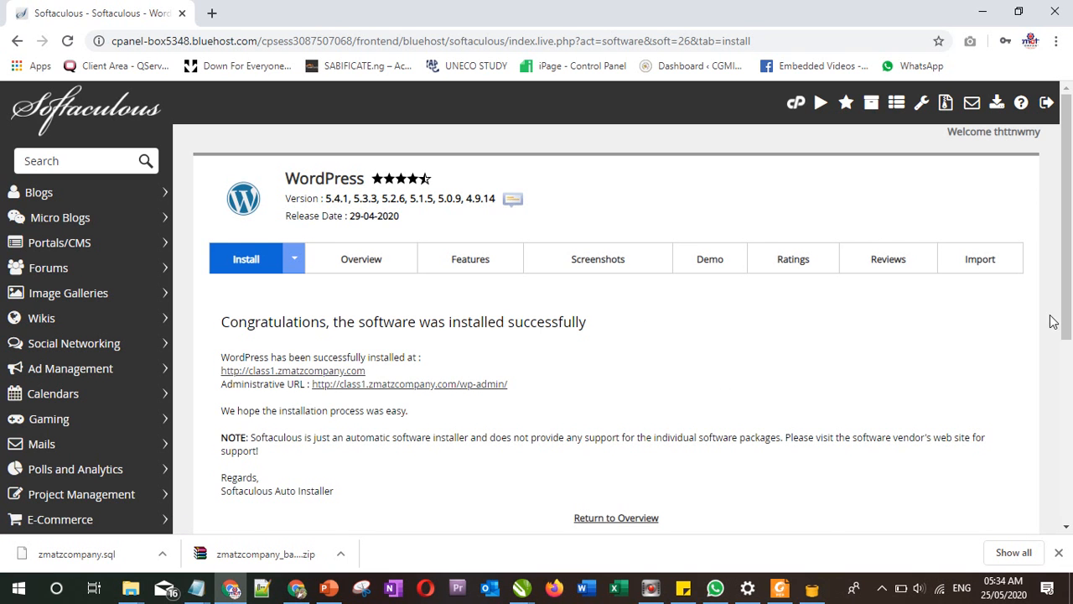
Step: Open class1.zmatzcompany.com and its wp-admin page in new tabs, then switch to the site's tab
{"action": "scroll", "coordinate": [1060, 276], "scroll_direction": "down", "scroll_amount": 1}
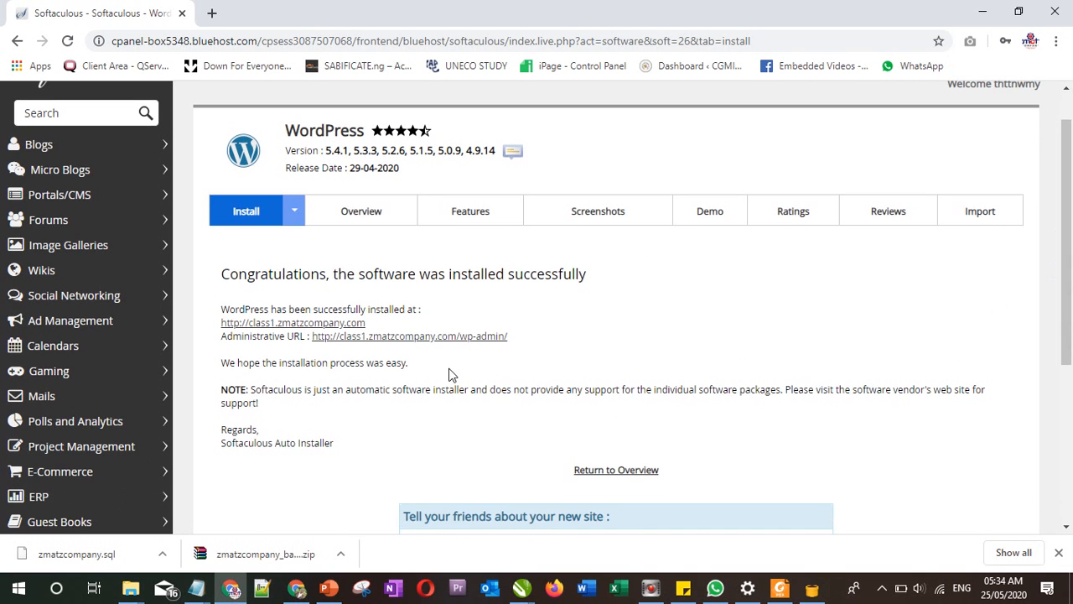
{"action": "right_click", "coordinate": [287, 325]}
{"action": "left_click", "coordinate": [319, 334]}
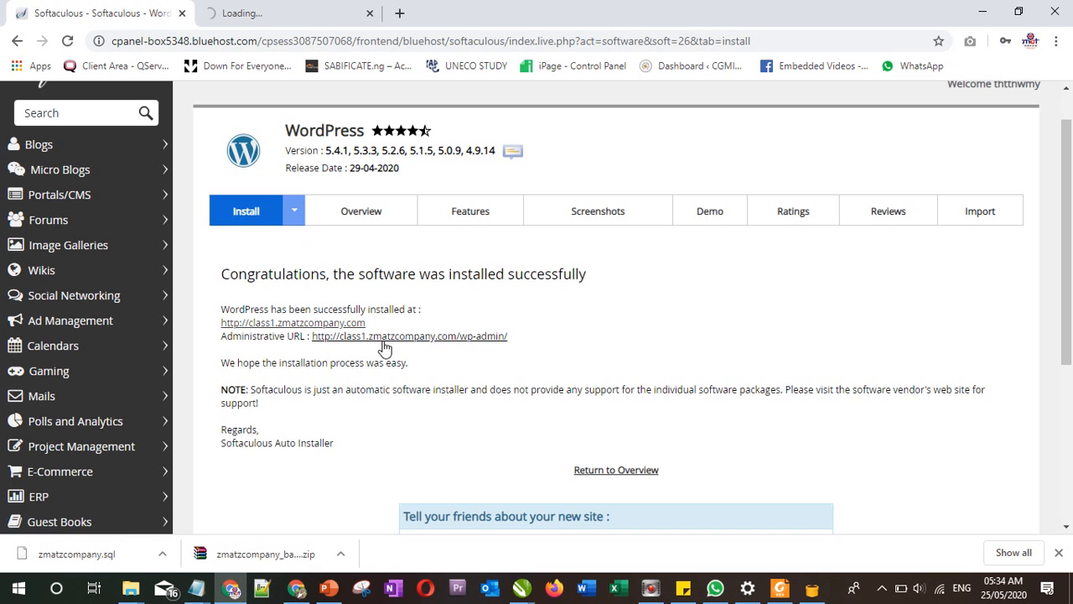
{"action": "right_click", "coordinate": [430, 337]}
{"action": "left_click", "coordinate": [475, 349]}
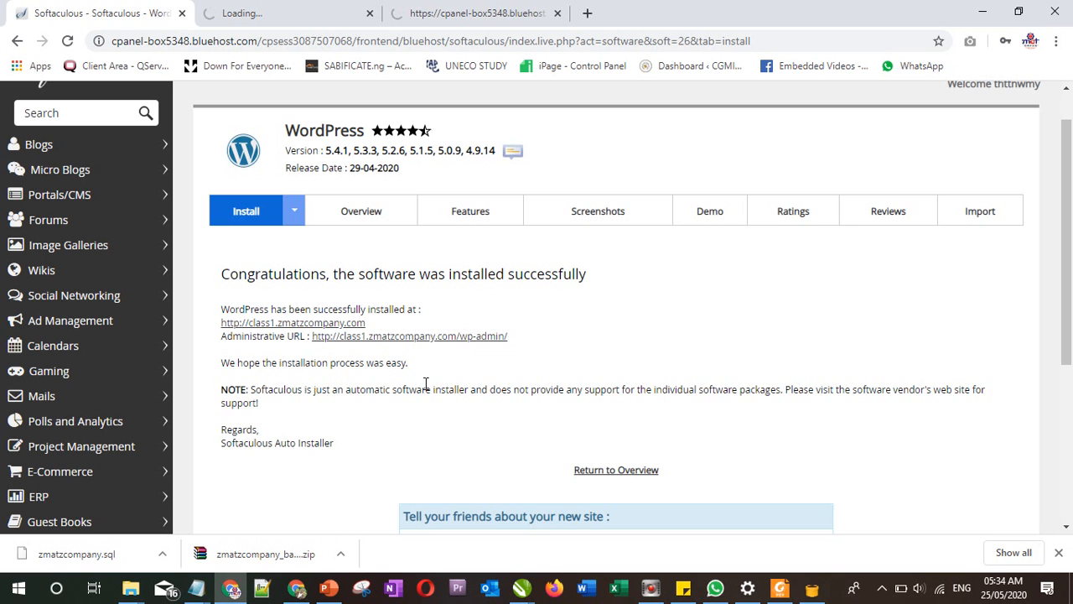
{"action": "left_click_drag", "start_coordinate": [1067, 302], "coordinate": [1068, 359]}
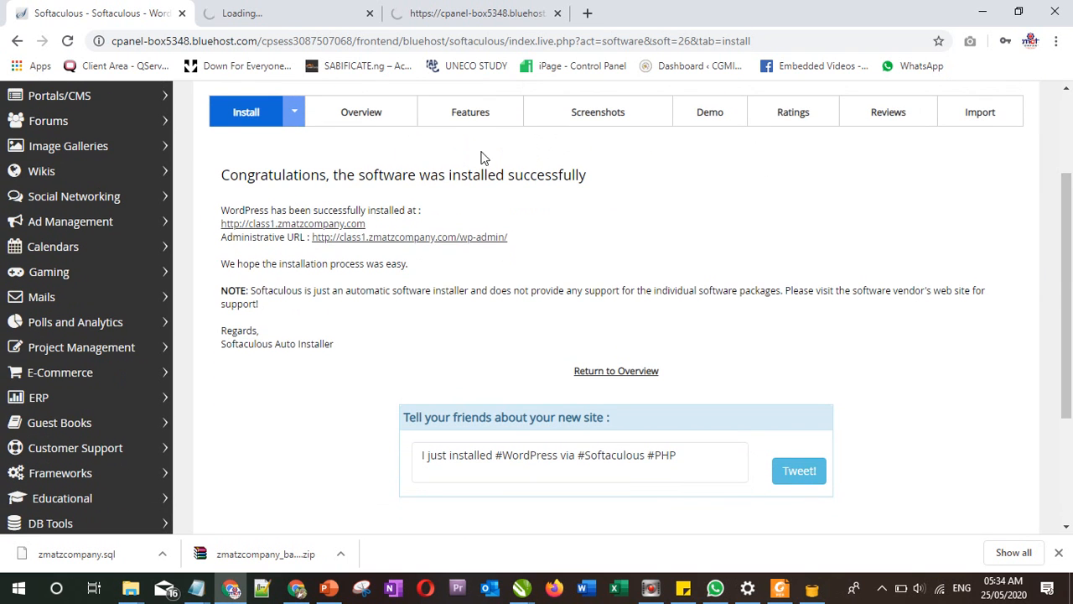
{"action": "left_click", "coordinate": [258, 14]}
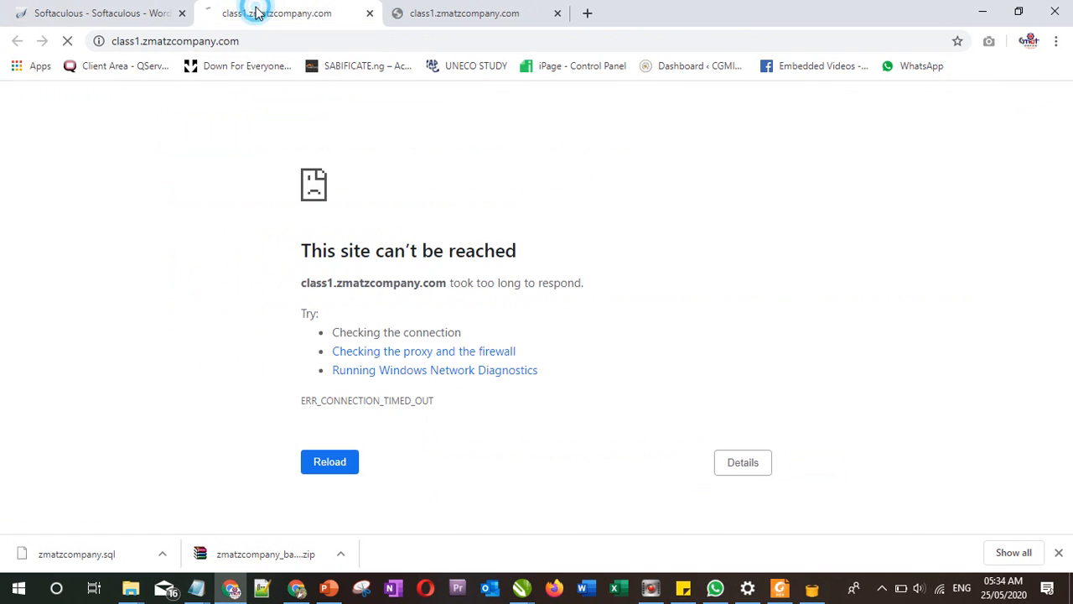
{"action": "left_click", "coordinate": [472, 12]}
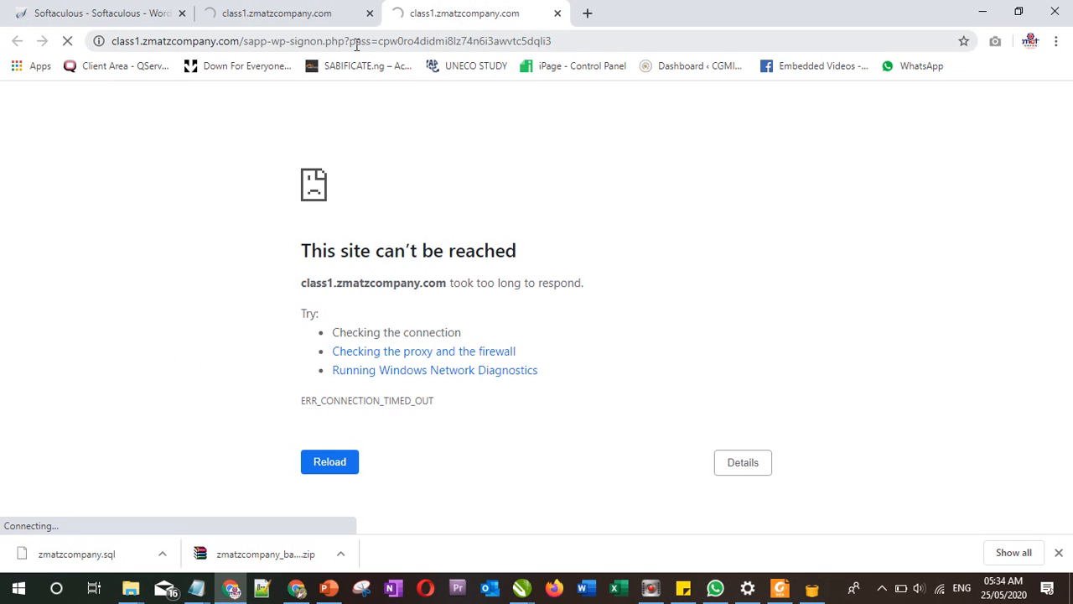
{"action": "left_click", "coordinate": [299, 10]}
{"action": "left_click", "coordinate": [164, 17]}
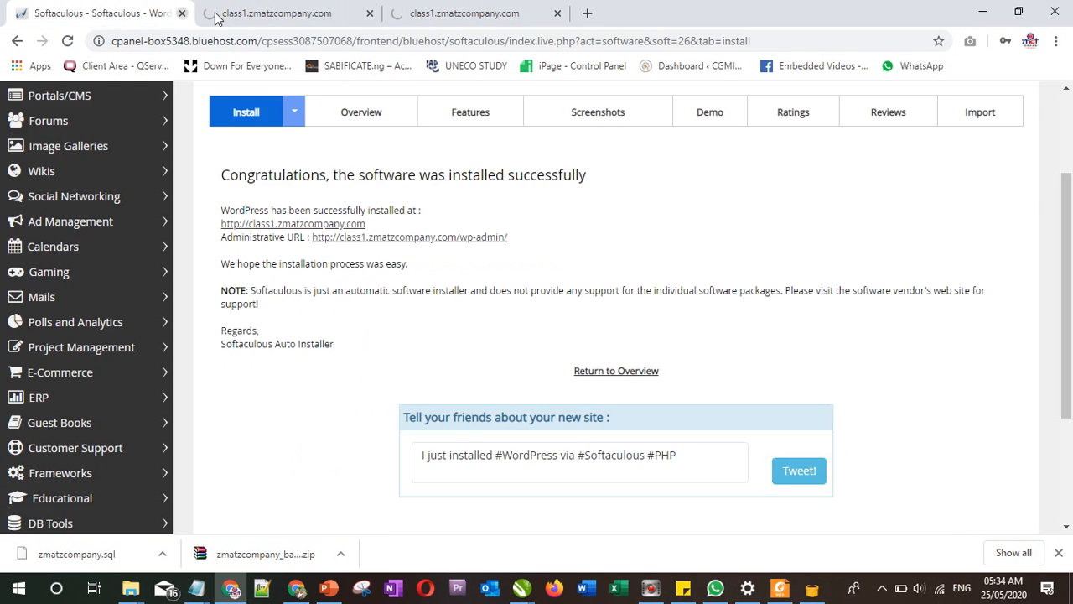
{"action": "left_click", "coordinate": [281, 11]}
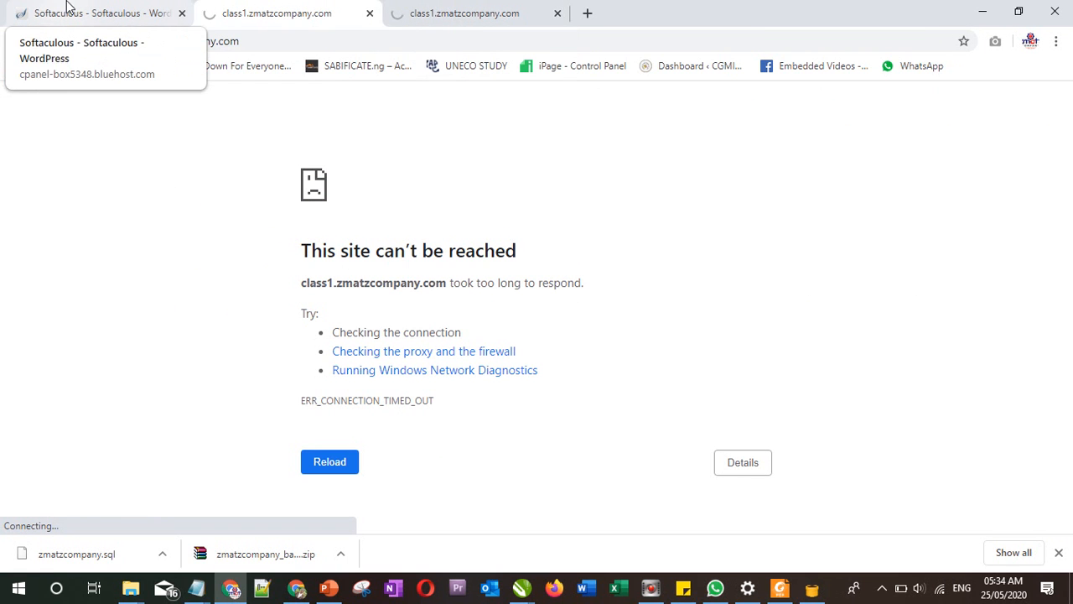
{"action": "left_click", "coordinate": [67, 9]}
{"action": "left_click", "coordinate": [232, 9]}
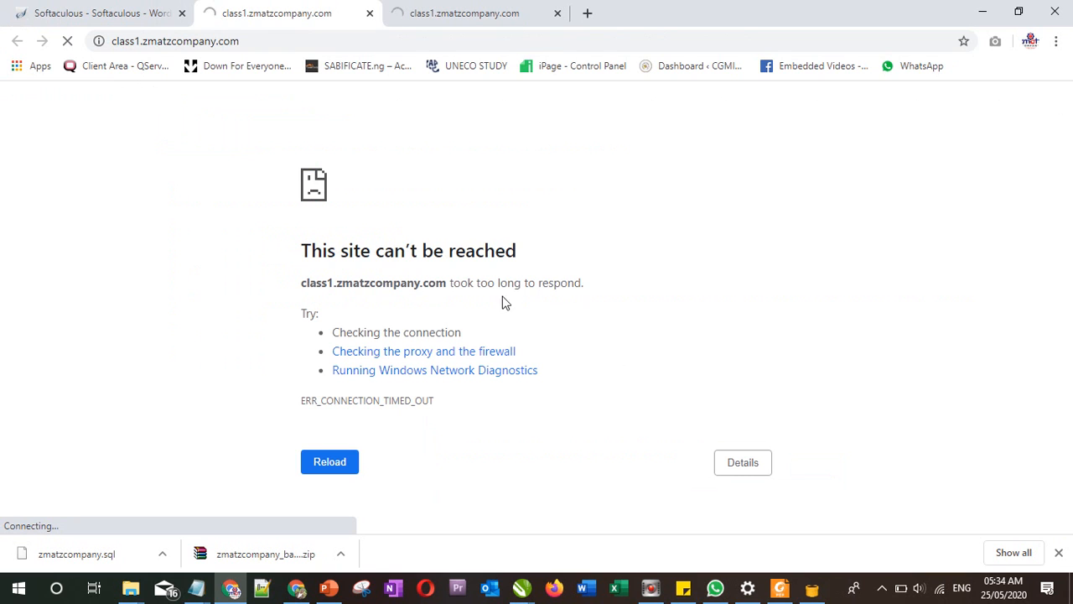